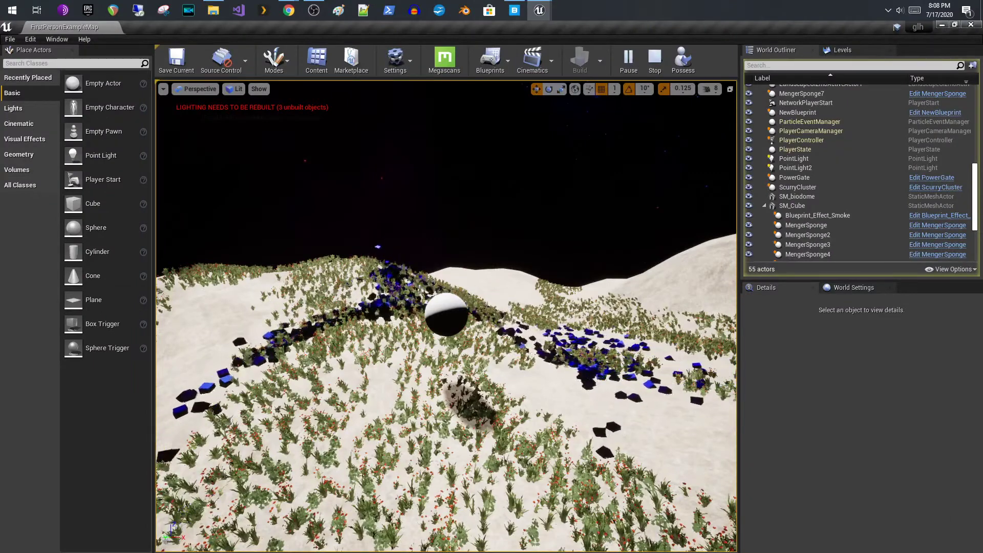
# - Select the sphere in the level and drag it left across the slope
pyautogui.click(446, 313)
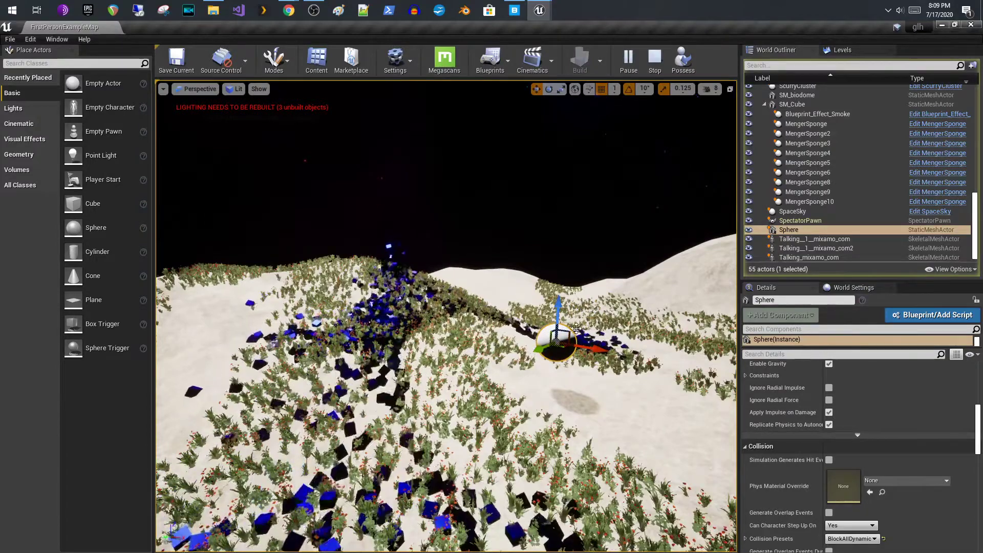
pyautogui.moveTo(567, 349); pyautogui.dragTo(281, 330)
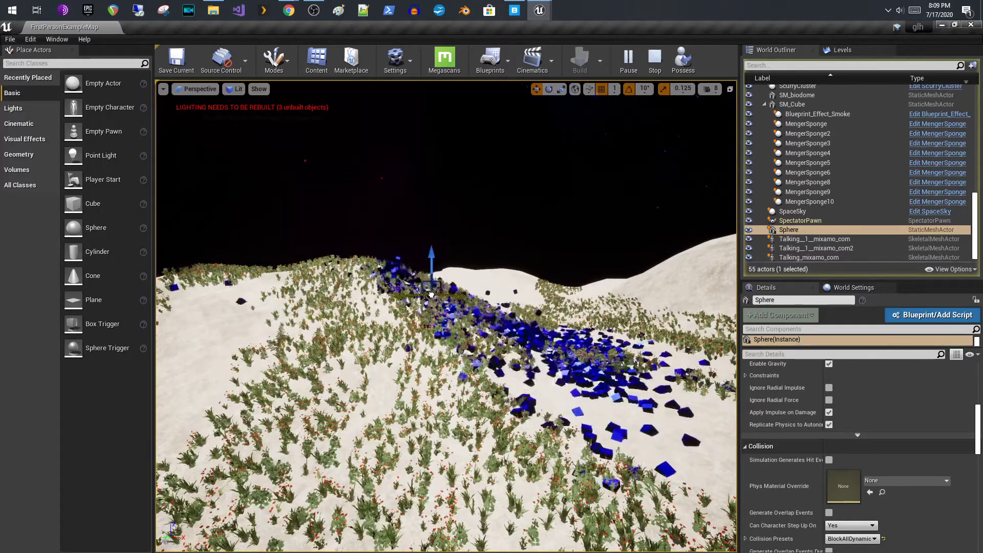
# - Drag the sphere down, up the slope, back down and right through the cubes so they scatter
pyautogui.moveTo(535, 328); pyautogui.dragTo(559, 366)
pyautogui.moveTo(604, 330); pyautogui.dragTo(610, 307)
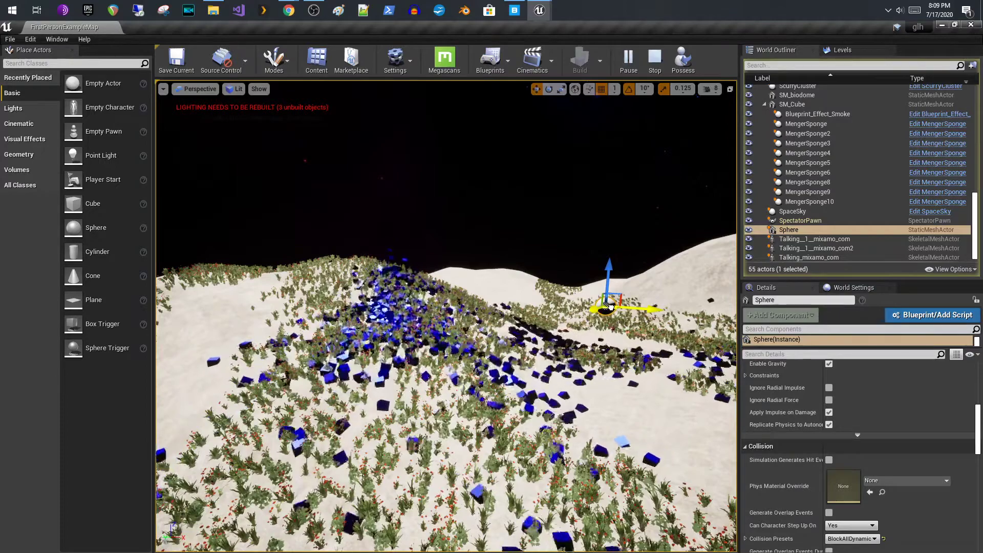
pyautogui.moveTo(610, 306); pyautogui.dragTo(264, 344)
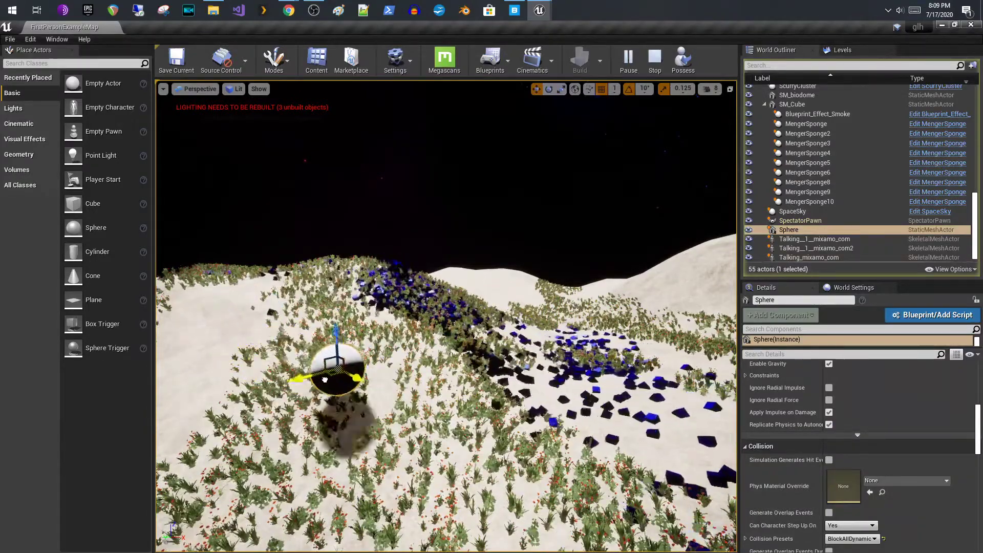
pyautogui.moveTo(325, 381); pyautogui.dragTo(520, 350)
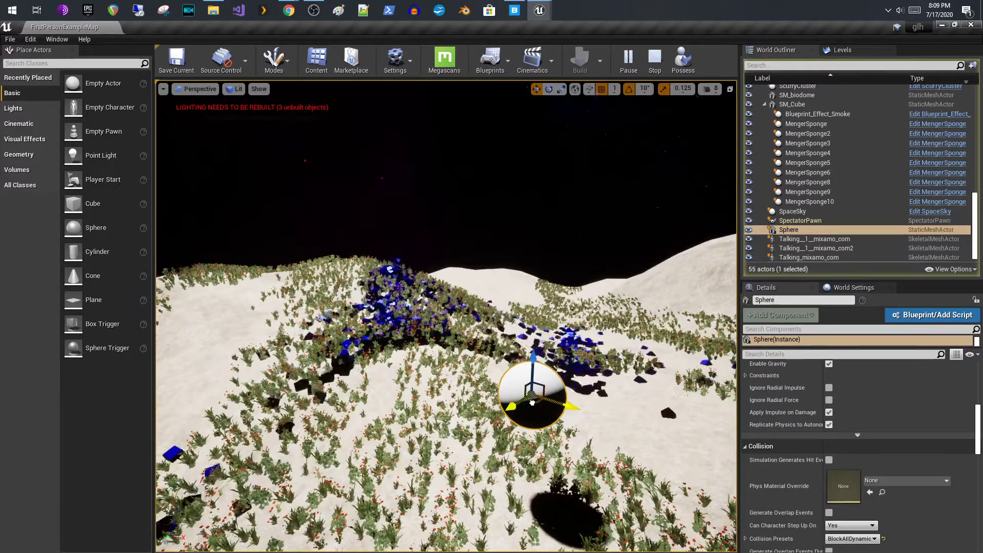
pyautogui.moveTo(533, 395); pyautogui.dragTo(559, 352)
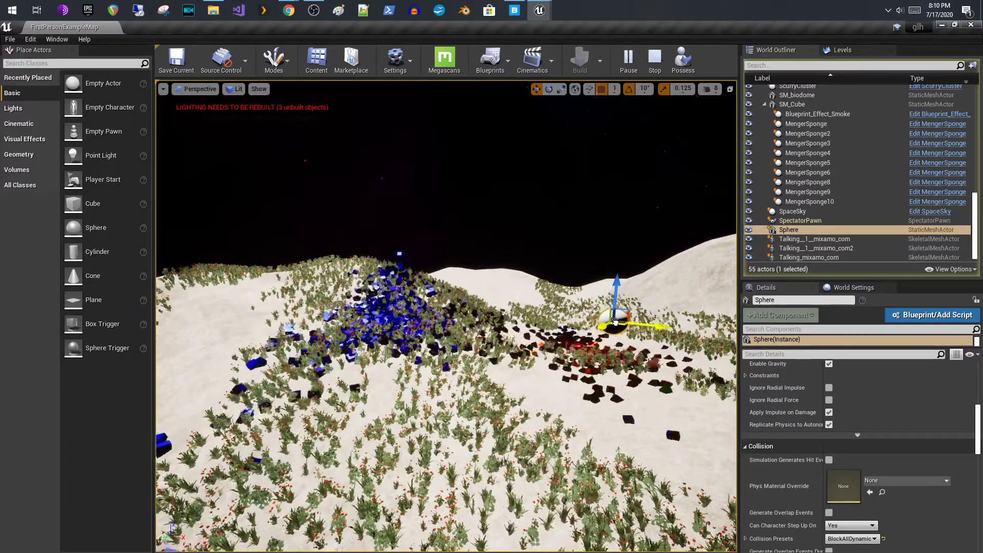
# - Sweep the sphere through the blue cubes, up-left then down-left, turning nearby cubes red
pyautogui.moveTo(599, 342); pyautogui.dragTo(433, 373)
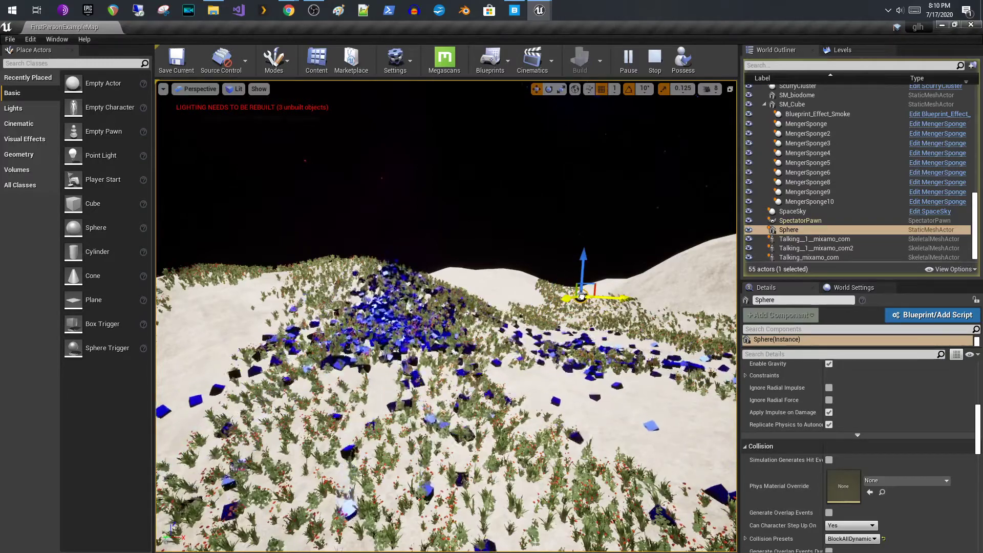
pyautogui.moveTo(582, 297); pyautogui.dragTo(580, 335)
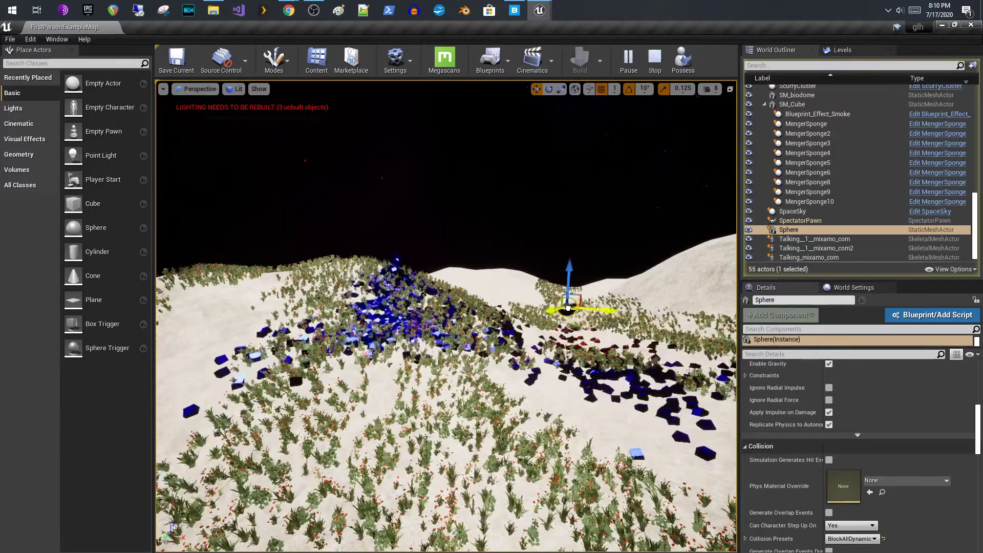
pyautogui.moveTo(436, 297); pyautogui.dragTo(548, 341)
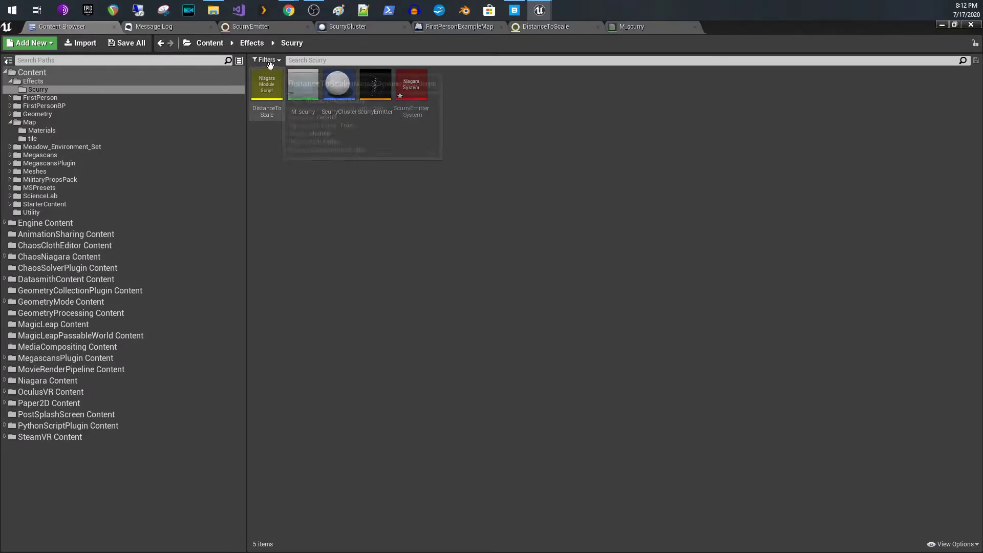
pyautogui.click(279, 102)
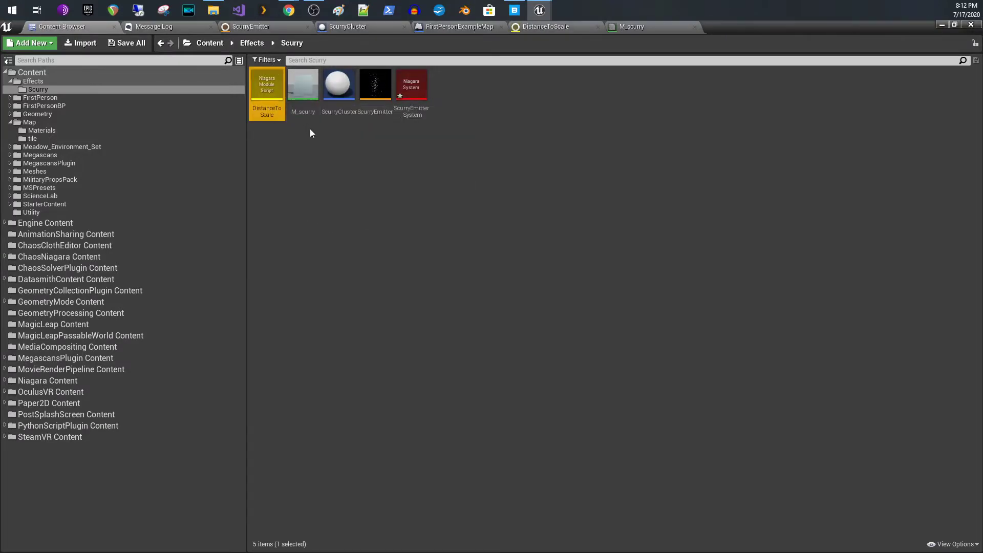
pyautogui.click(302, 100)
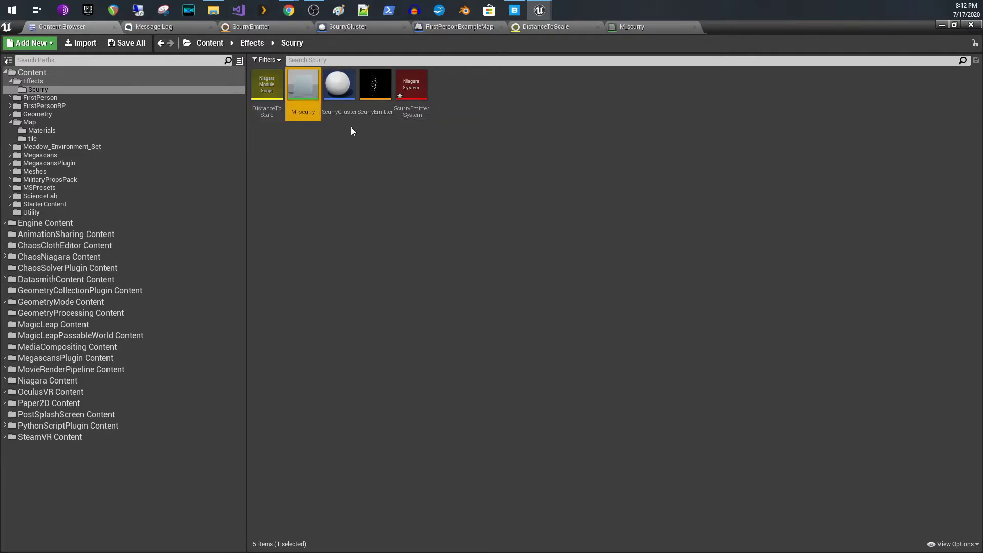
pyautogui.click(340, 103)
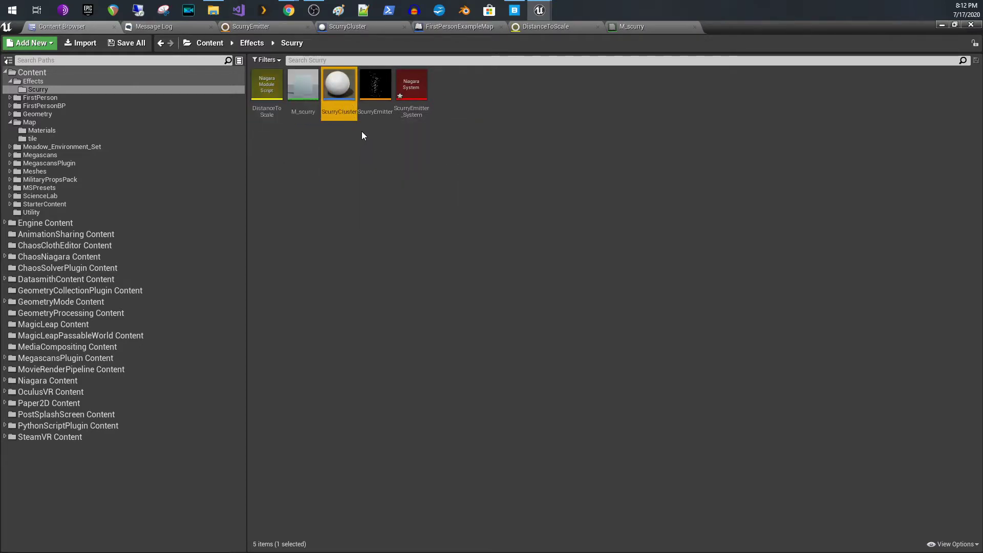
pyautogui.moveTo(355, 114)
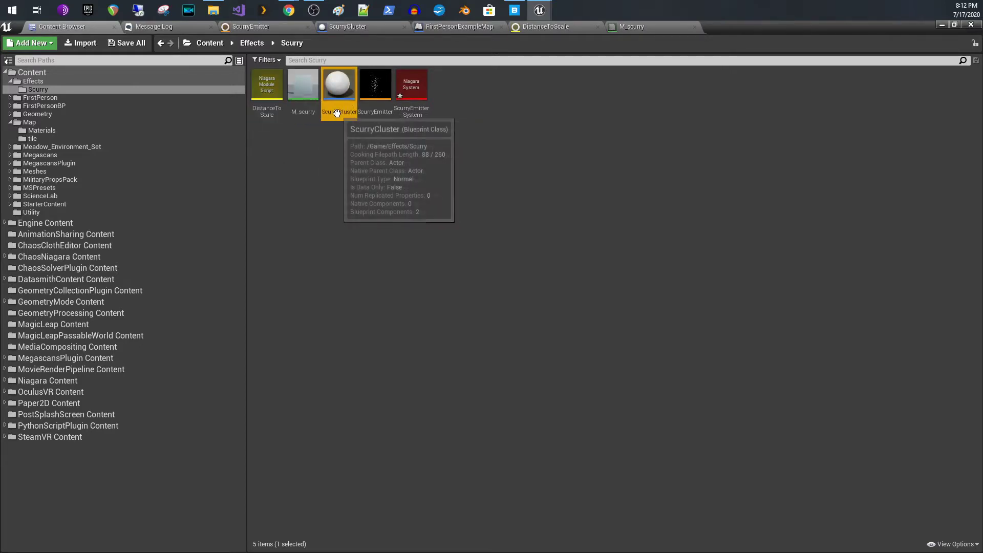
pyautogui.click(373, 120)
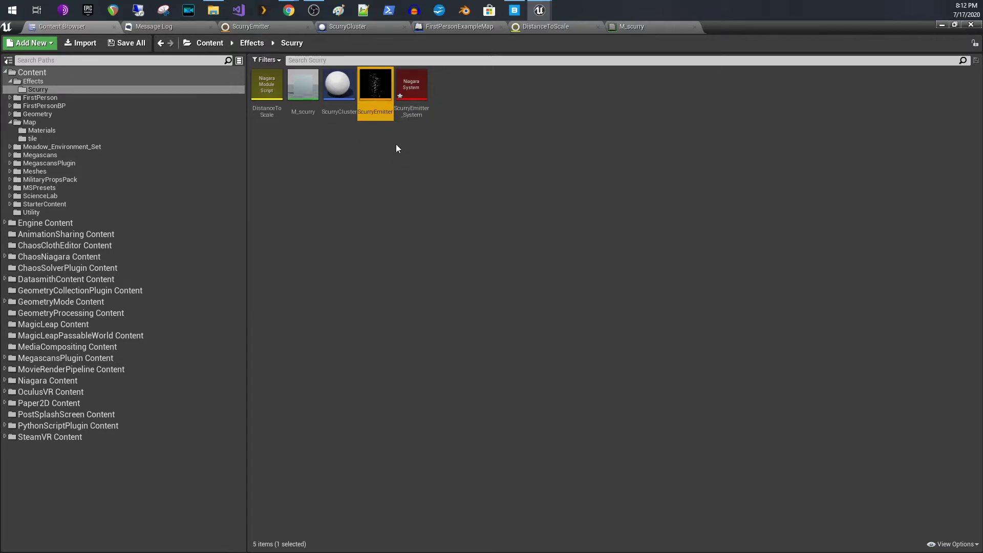
pyautogui.click(404, 118)
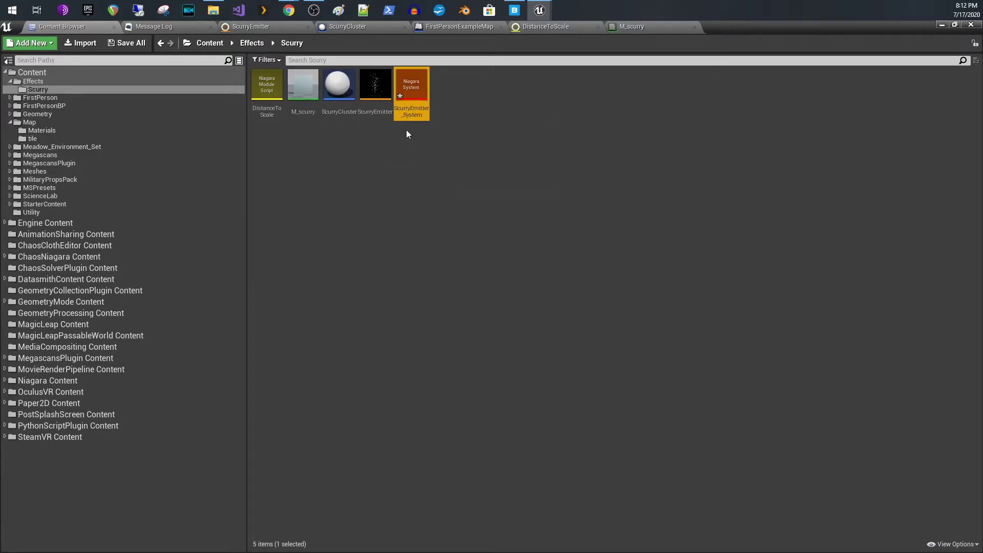
pyautogui.click(384, 115)
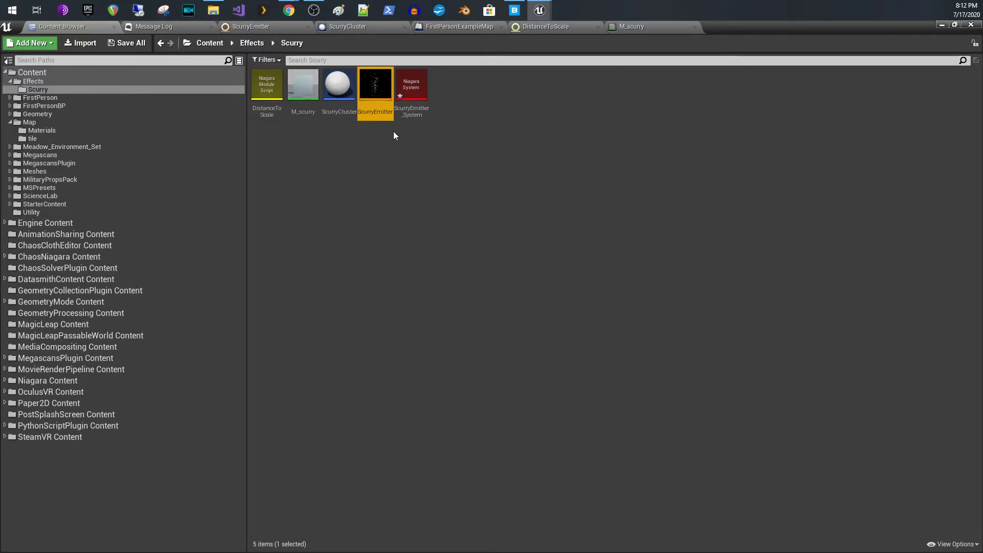
# - Open ScurryEmitter in Niagara and inspect Initialize Particle, Spawn Rate and the renderer area
pyautogui.doubleClick(378, 104)
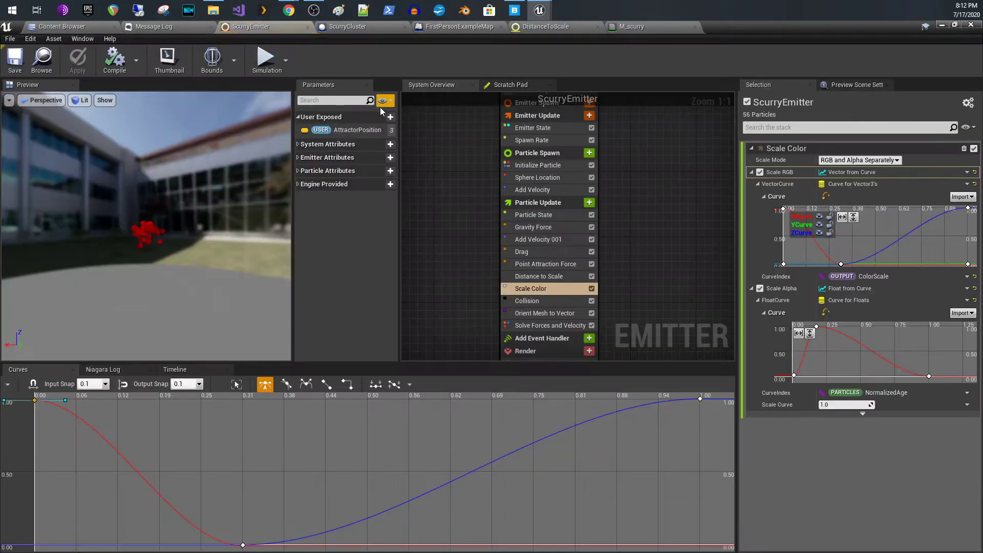
pyautogui.click(527, 180)
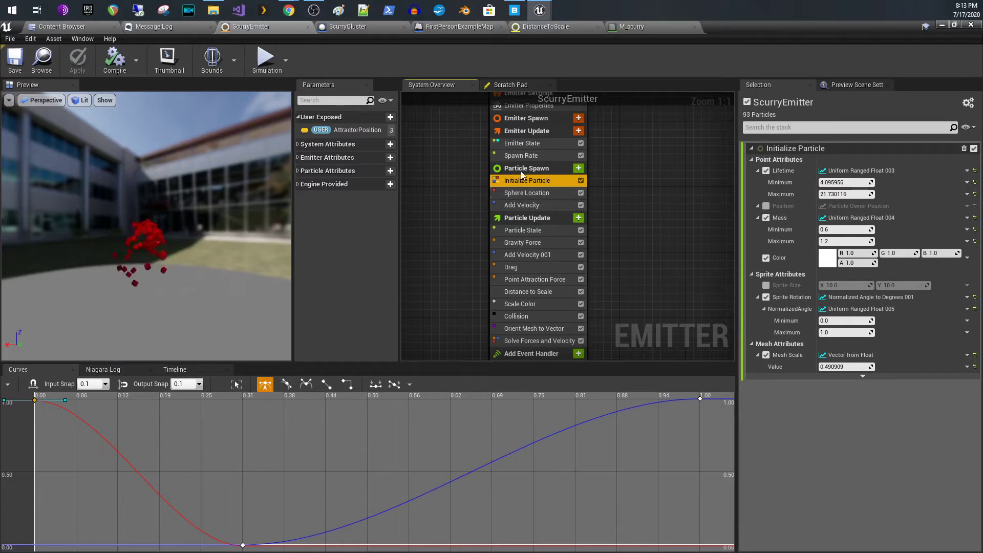
pyautogui.click(541, 156)
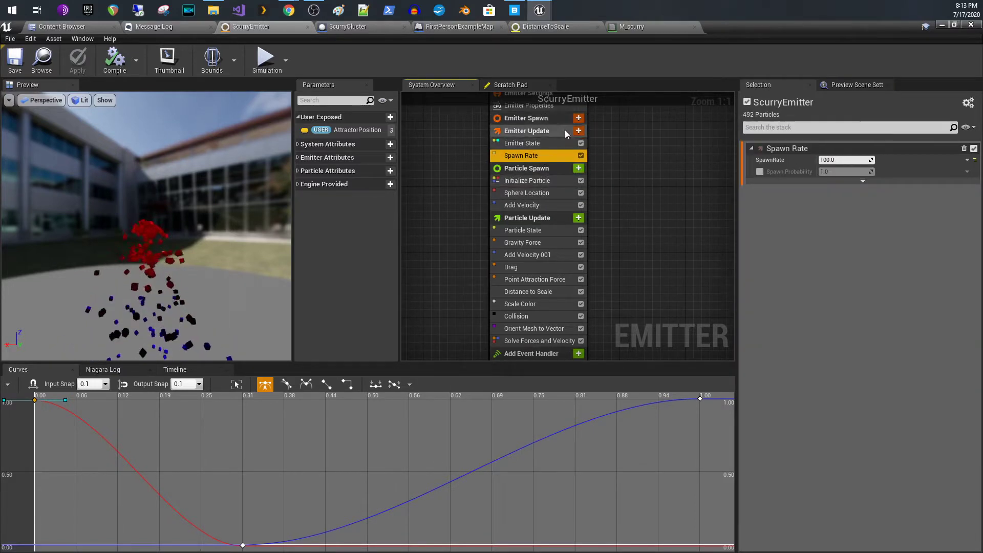
pyautogui.click(516, 182)
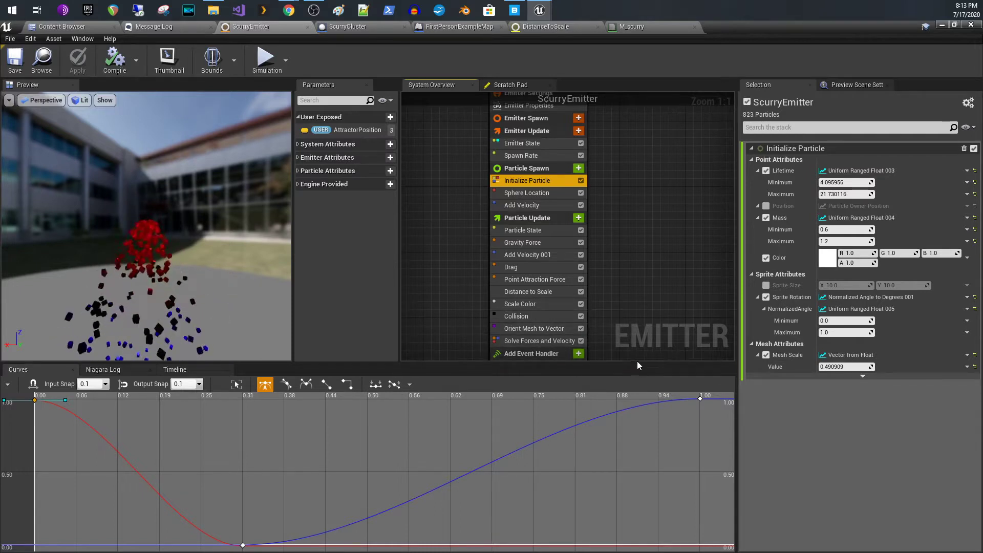
pyautogui.moveTo(629, 364); pyautogui.dragTo(629, 432)
pyautogui.click(548, 381)
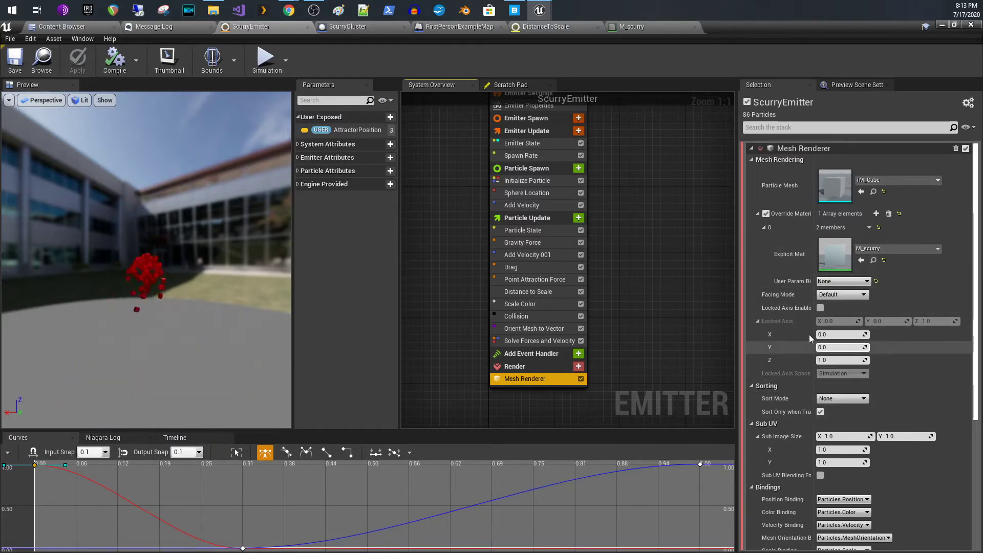
pyautogui.click(538, 181)
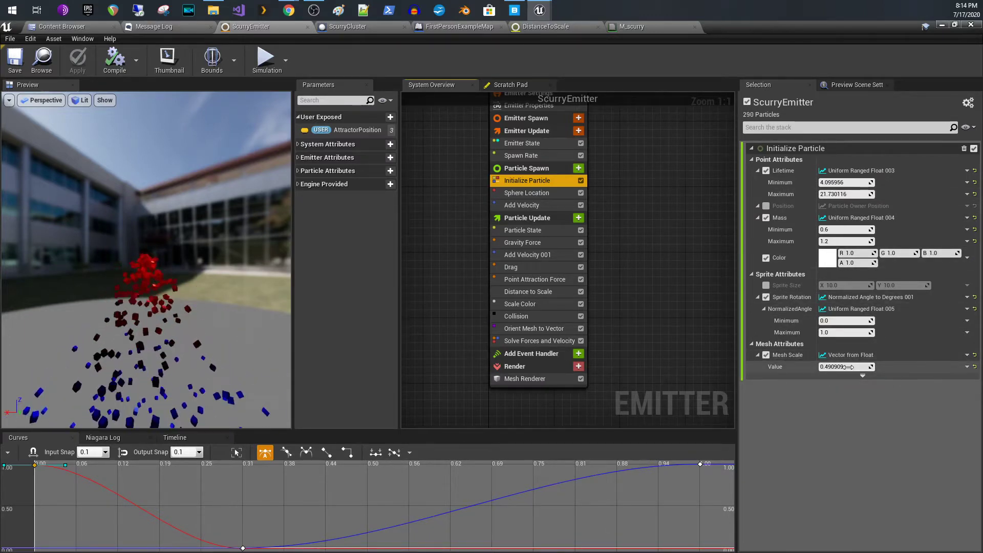
# - Inspect Sphere Location, Add Velocity, Particle State, Gravity Force, Add Velocity 001, Drag and Point Attraction Force
pyautogui.click(561, 193)
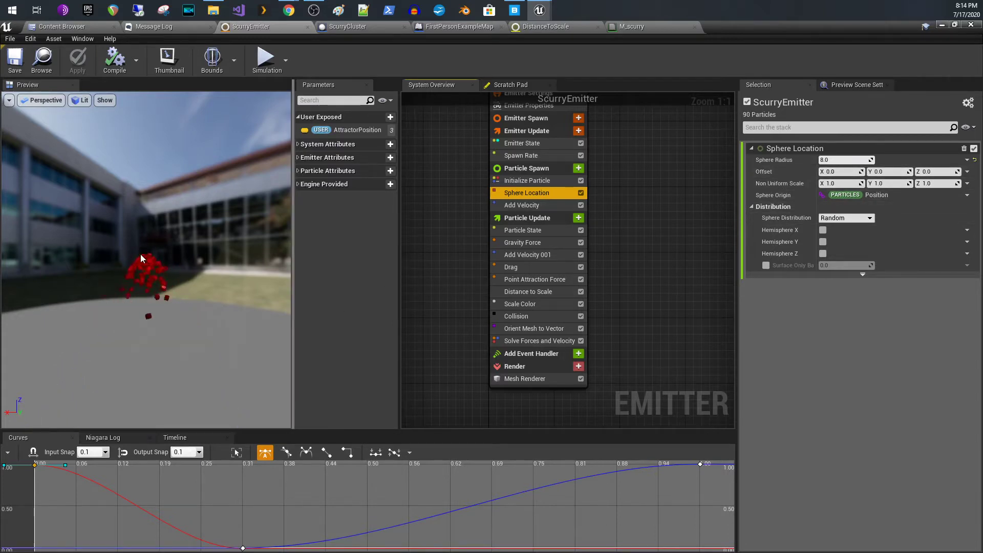
pyautogui.click(532, 206)
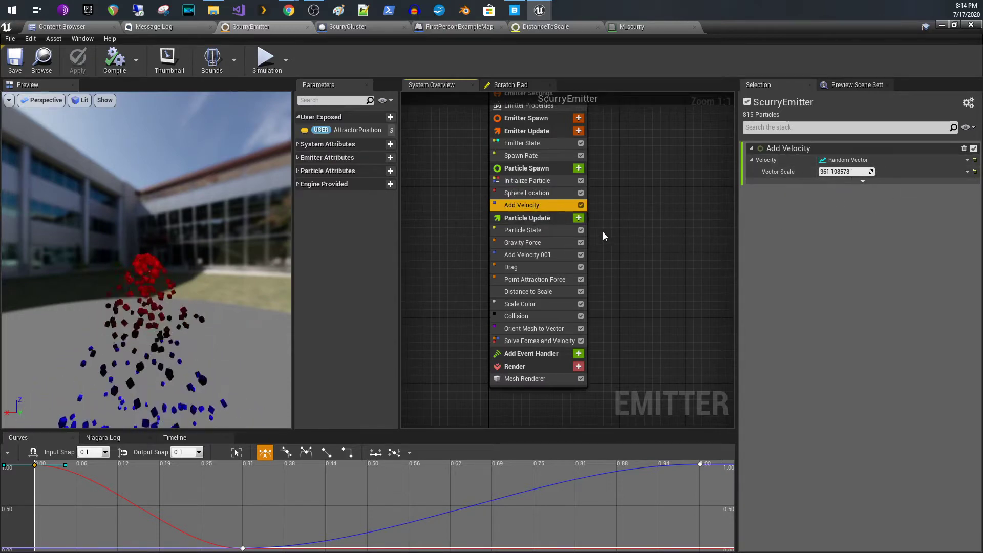
pyautogui.click(555, 229)
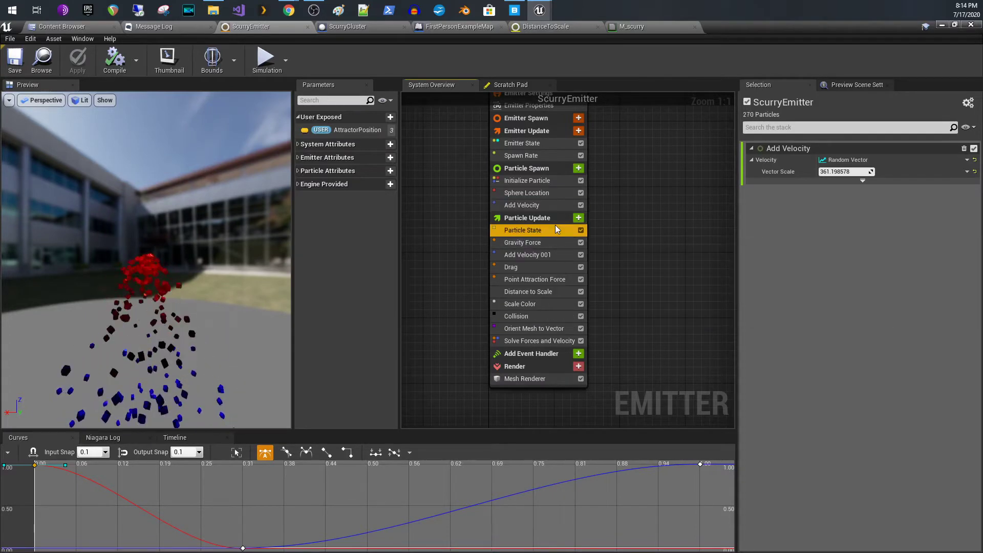
pyautogui.click(558, 241)
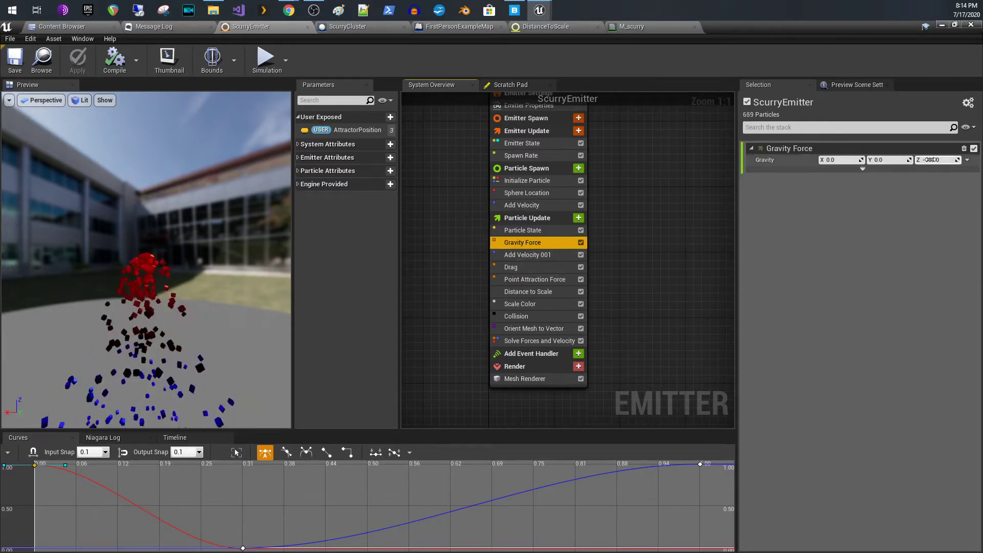
pyautogui.click(519, 256)
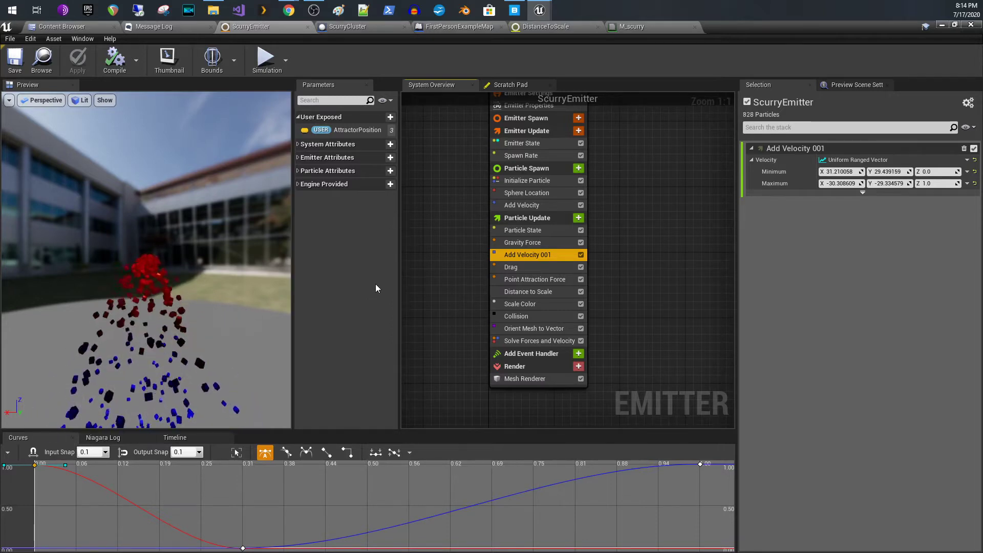
pyautogui.click(534, 267)
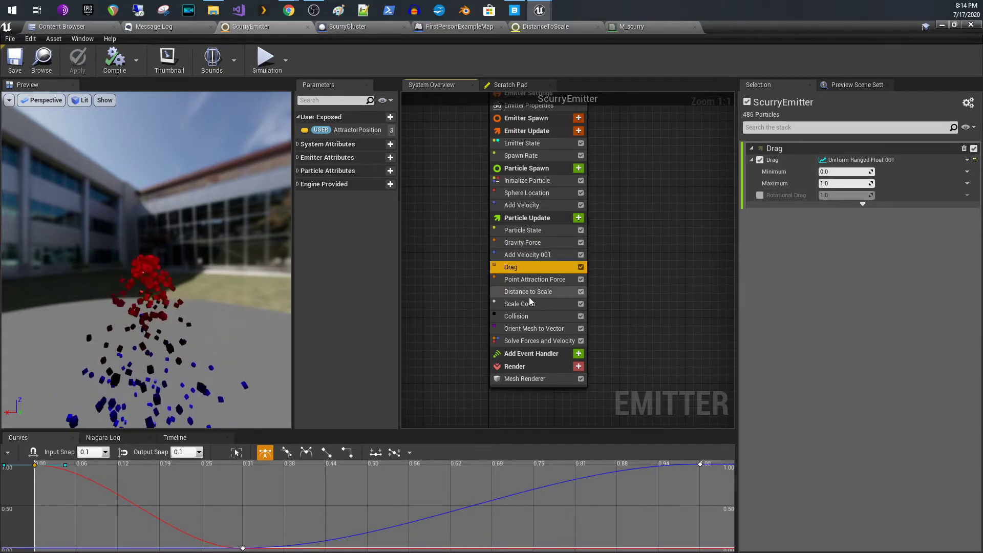
pyautogui.click(549, 280)
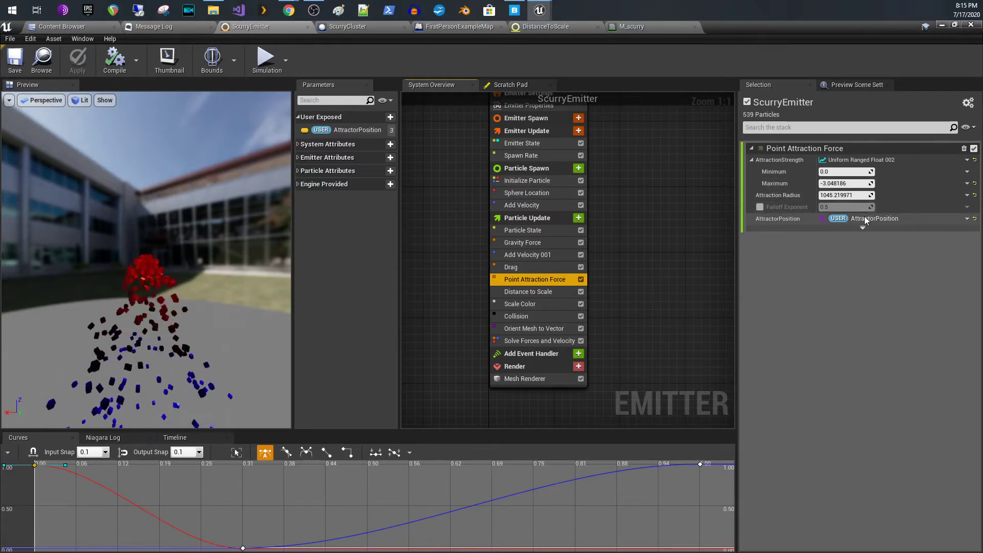
# - Select Distance to Scale to show MaxDistance 3000.0 targeting User AttractorPosition
pyautogui.click(545, 291)
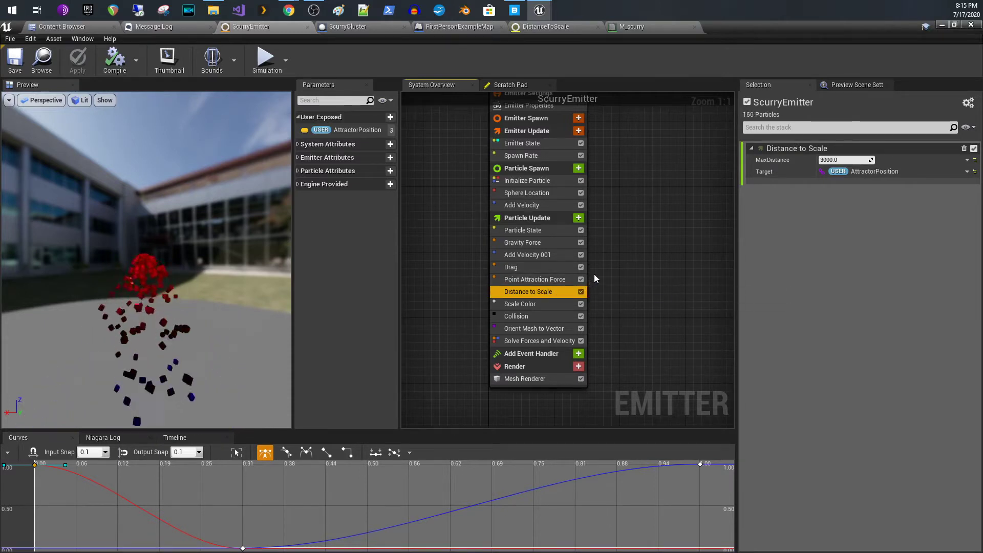
# - Inspect the Scale Color curves and Collision settings, then view the DistanceToScale script graph
pyautogui.click(545, 305)
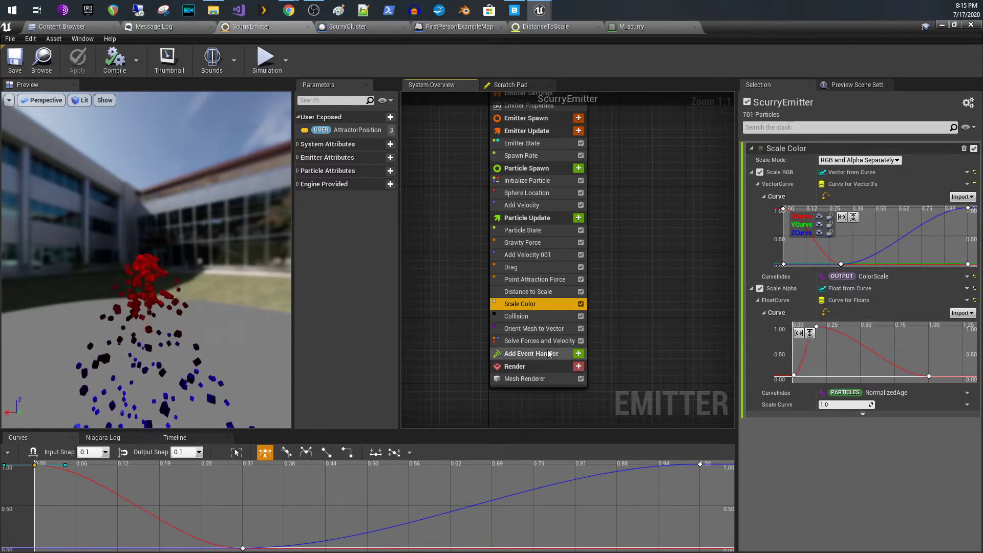
pyautogui.click(538, 317)
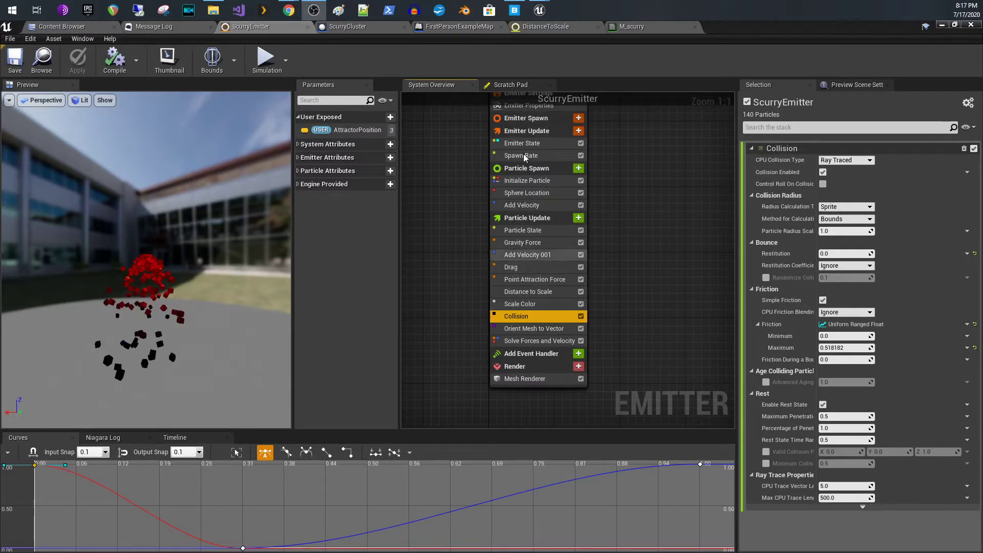
pyautogui.click(542, 28)
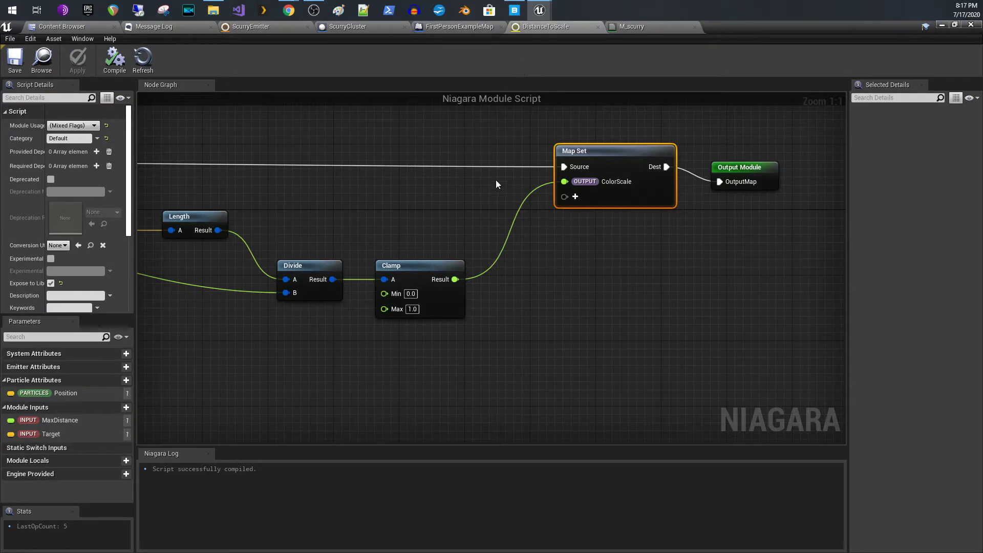
pyautogui.moveTo(398, 224); pyautogui.dragTo(731, 210, button='right')
pyautogui.moveTo(518, 229); pyautogui.dragTo(631, 237, button='right')
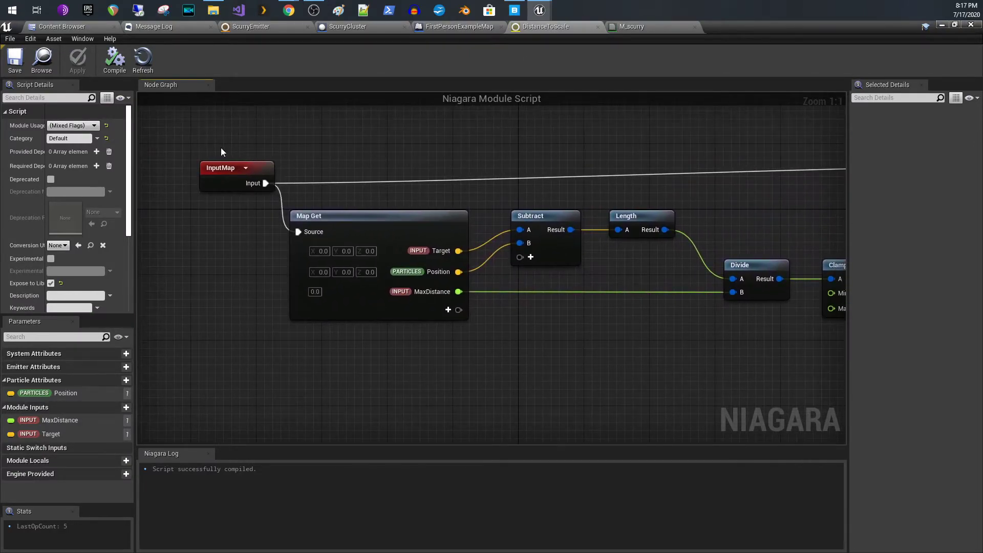
pyautogui.moveTo(214, 166); pyautogui.dragTo(218, 163)
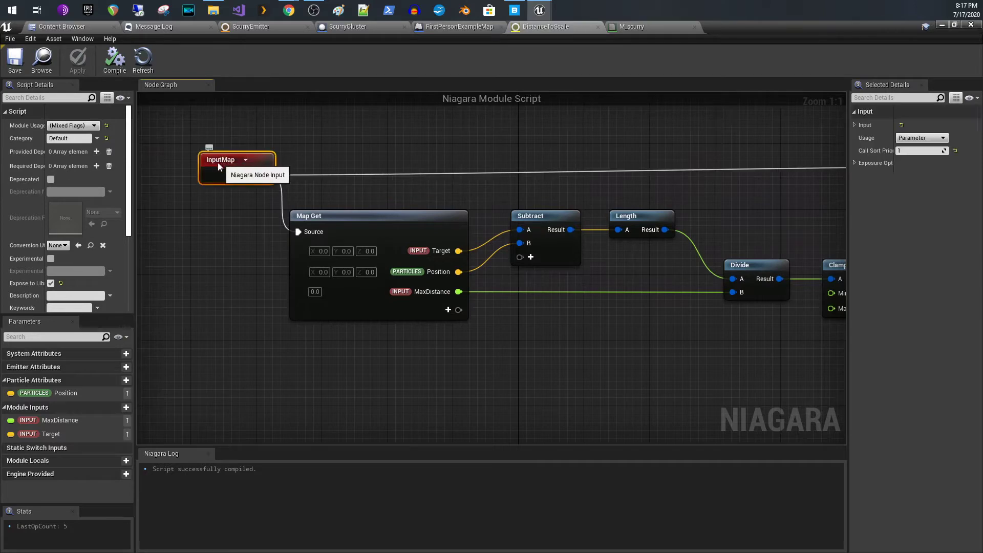
pyautogui.click(51, 125)
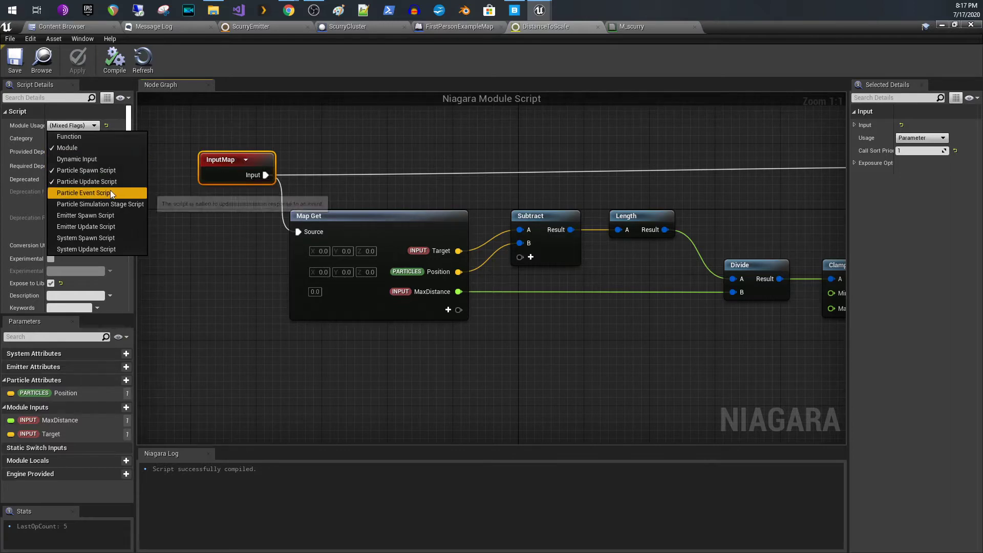
pyautogui.click(411, 171)
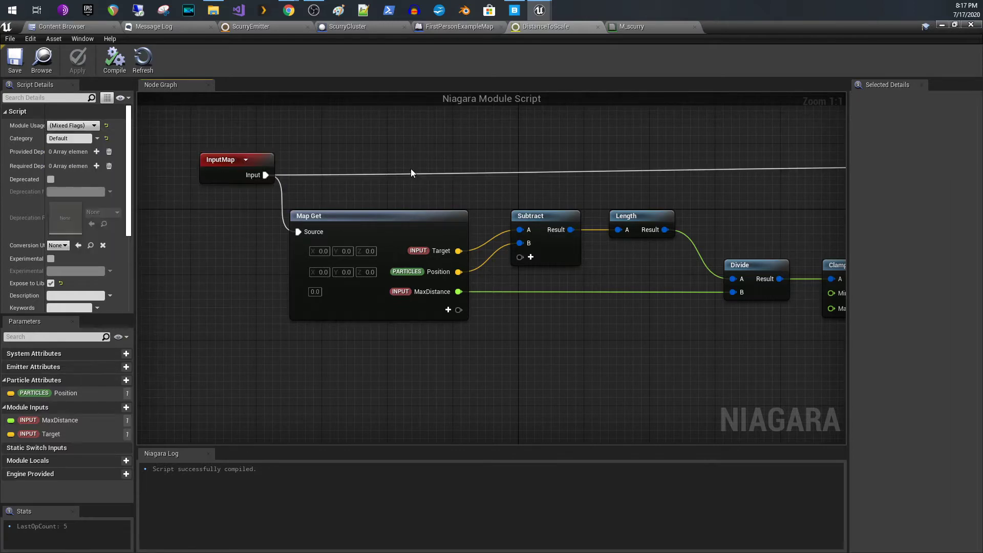
pyautogui.moveTo(426, 145); pyautogui.dragTo(337, 146, button='right')
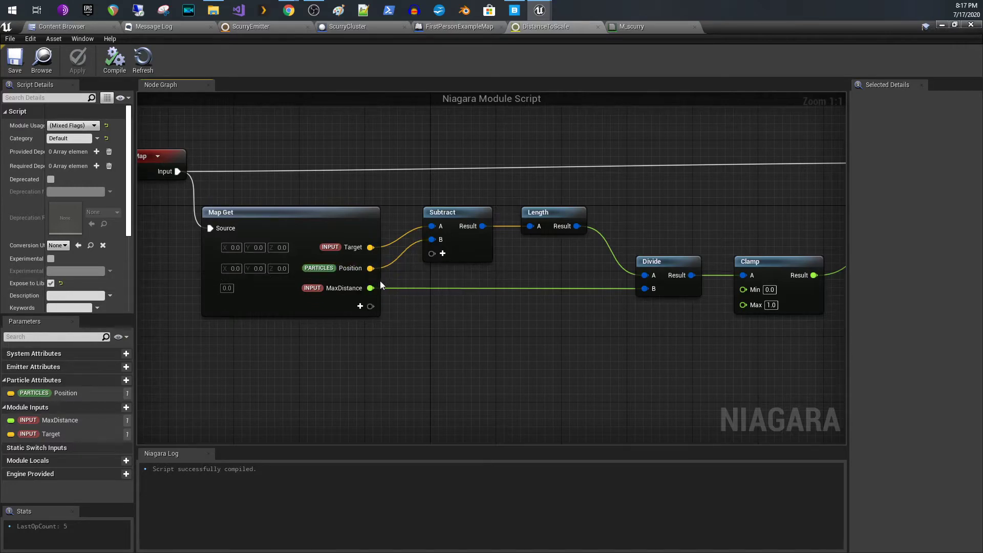
pyautogui.moveTo(402, 273); pyautogui.dragTo(408, 267, button='right')
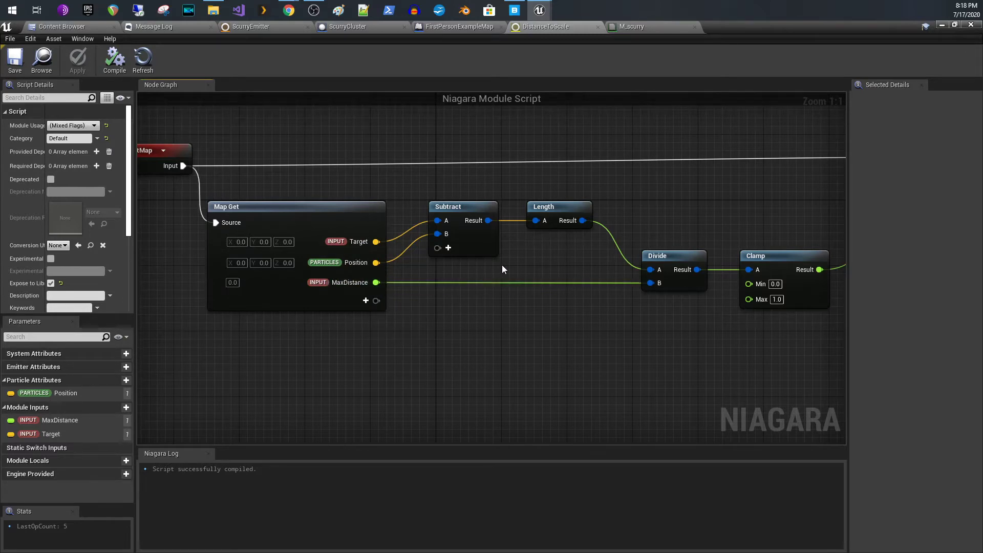
pyautogui.moveTo(502, 266); pyautogui.dragTo(426, 302, button='right')
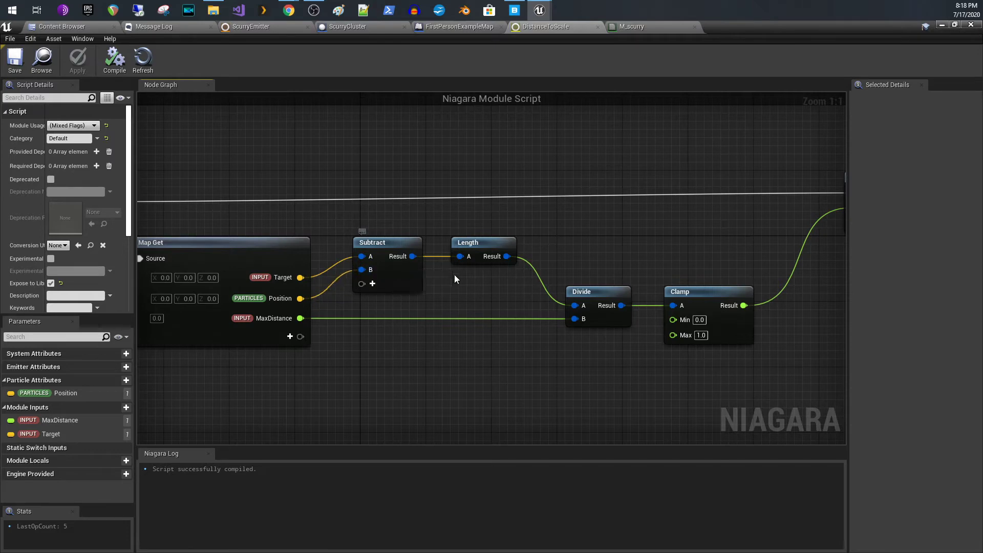
pyautogui.click(486, 249)
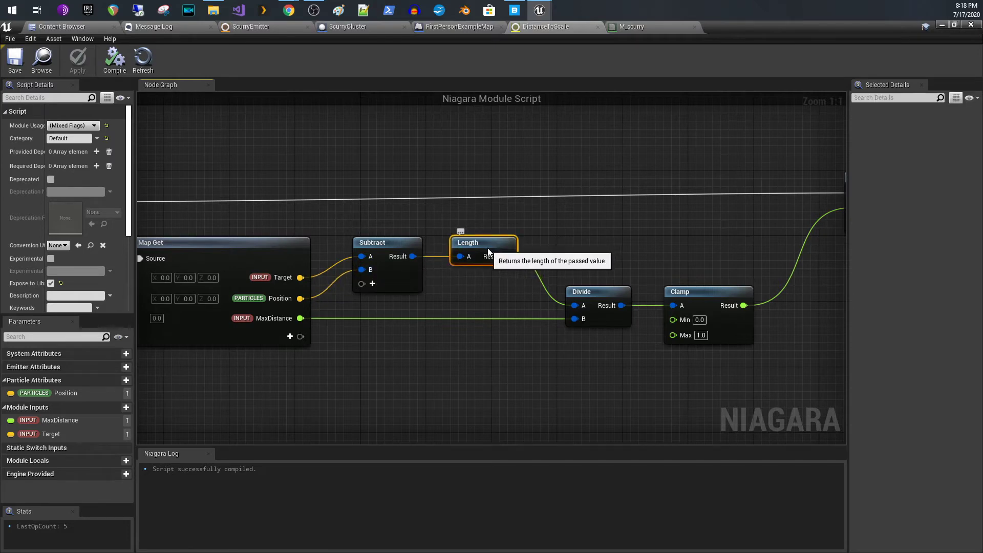
pyautogui.moveTo(548, 253); pyautogui.dragTo(395, 228, button='right')
pyautogui.moveTo(391, 271); pyautogui.dragTo(652, 199, button='right')
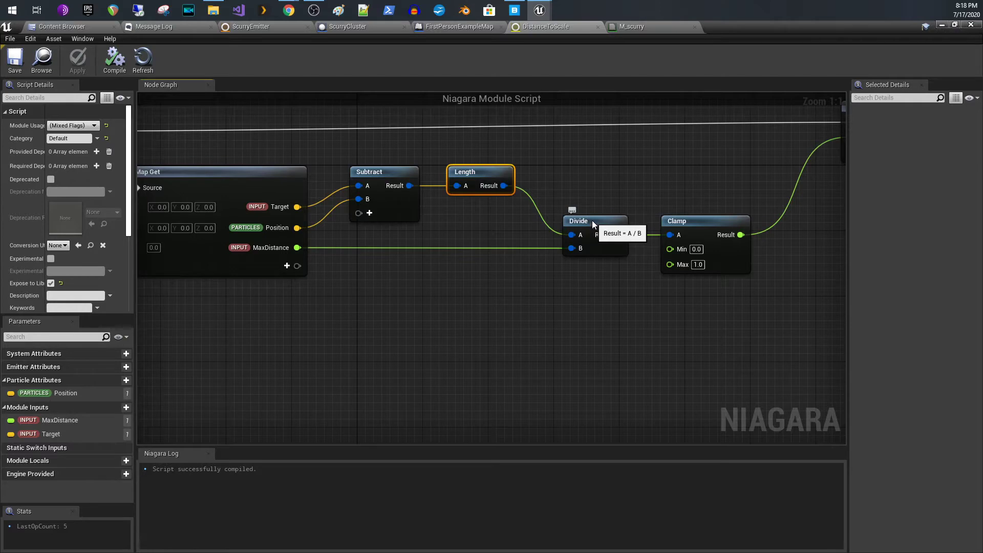
pyautogui.moveTo(606, 186); pyautogui.dragTo(407, 251, button='right')
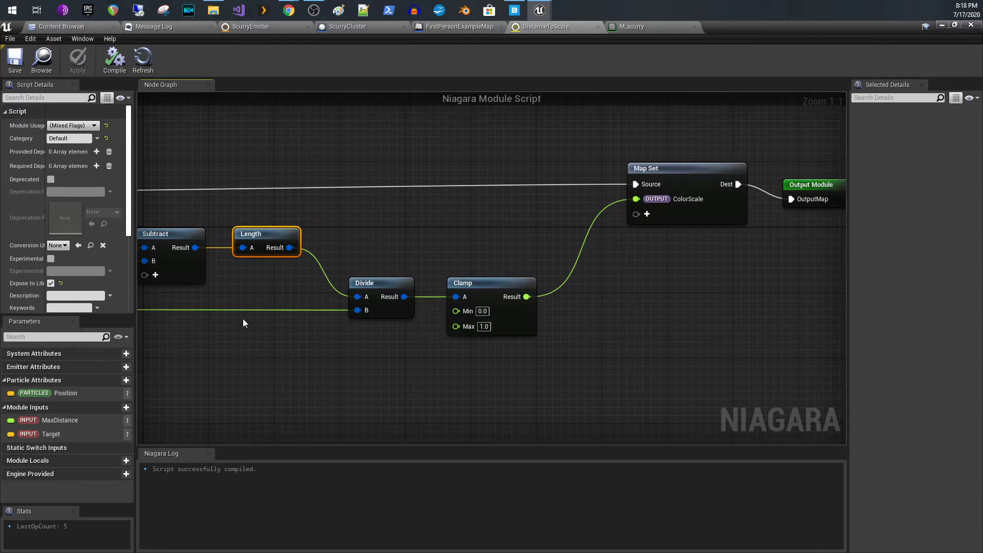
pyautogui.moveTo(310, 277); pyautogui.dragTo(511, 230, button='right')
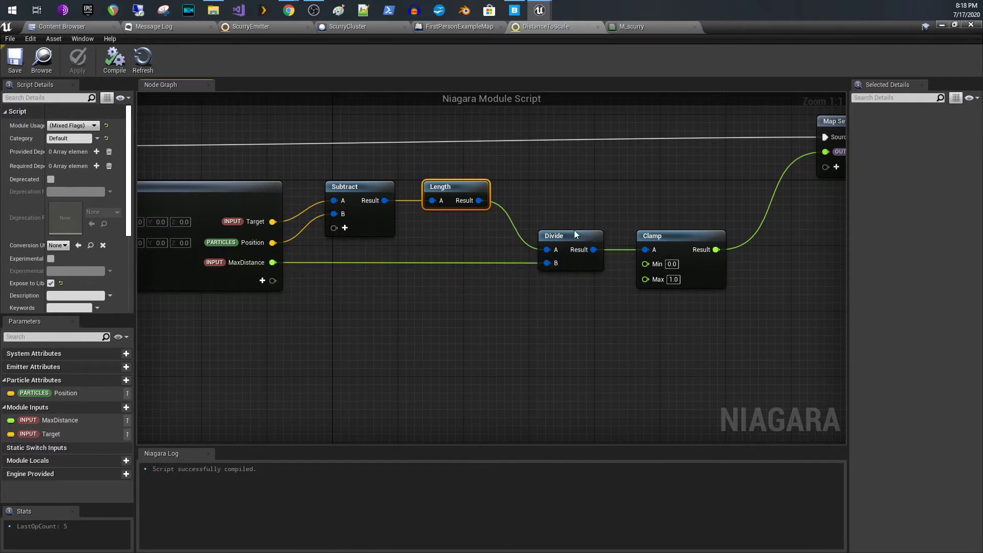
pyautogui.scroll(-8, 676, 279)
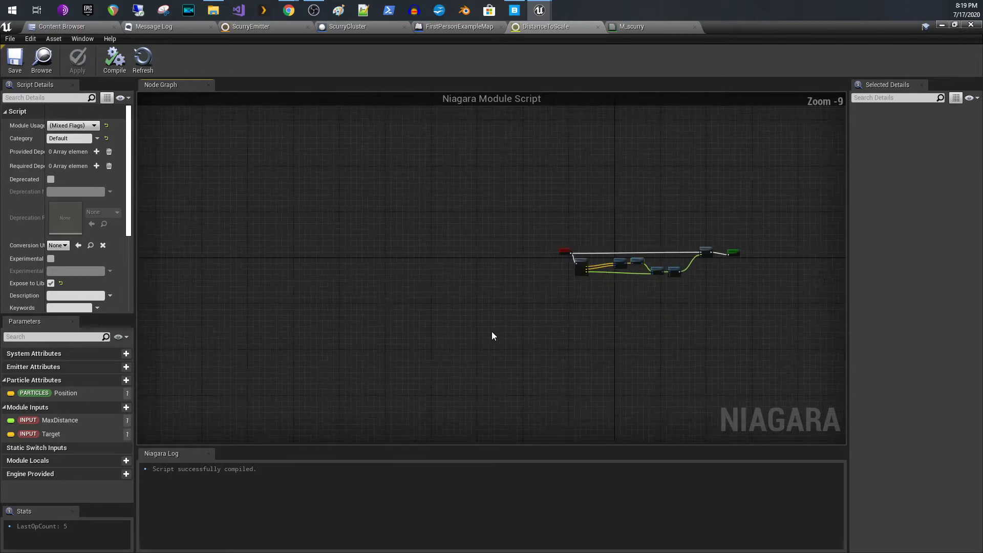
pyautogui.scroll(8, 637, 269)
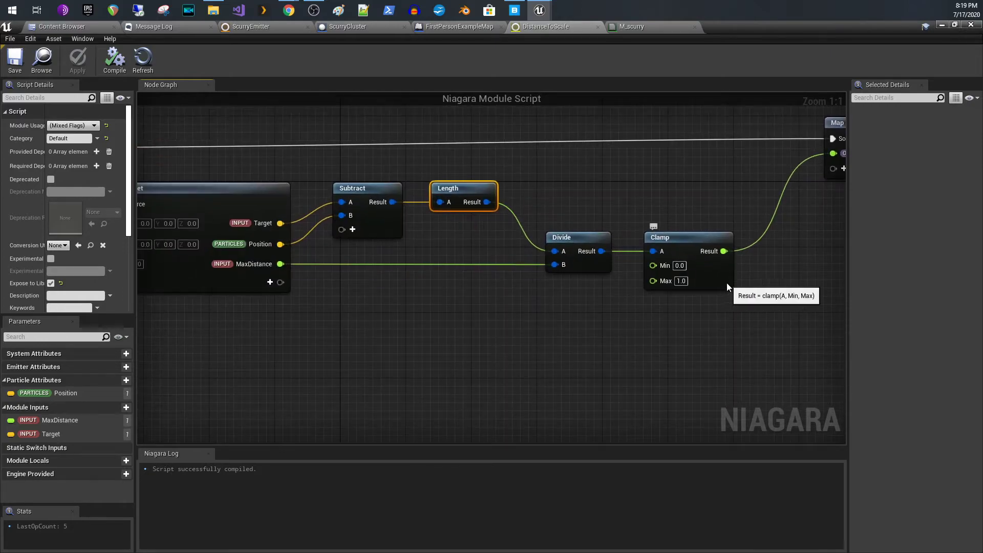
pyautogui.moveTo(727, 283); pyautogui.dragTo(300, 349, button='right')
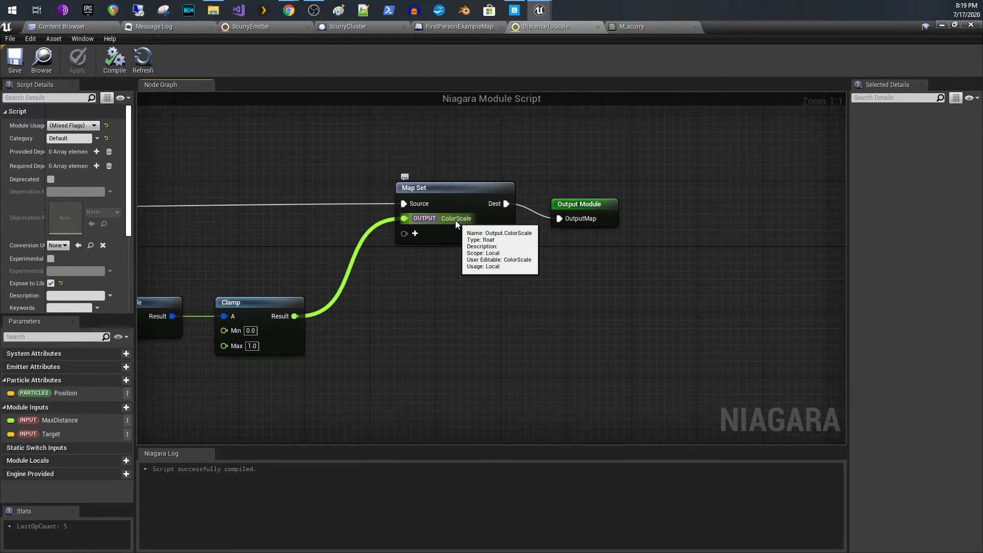
# - Add a new local bool pin to the Map Set node
pyautogui.click(417, 235)
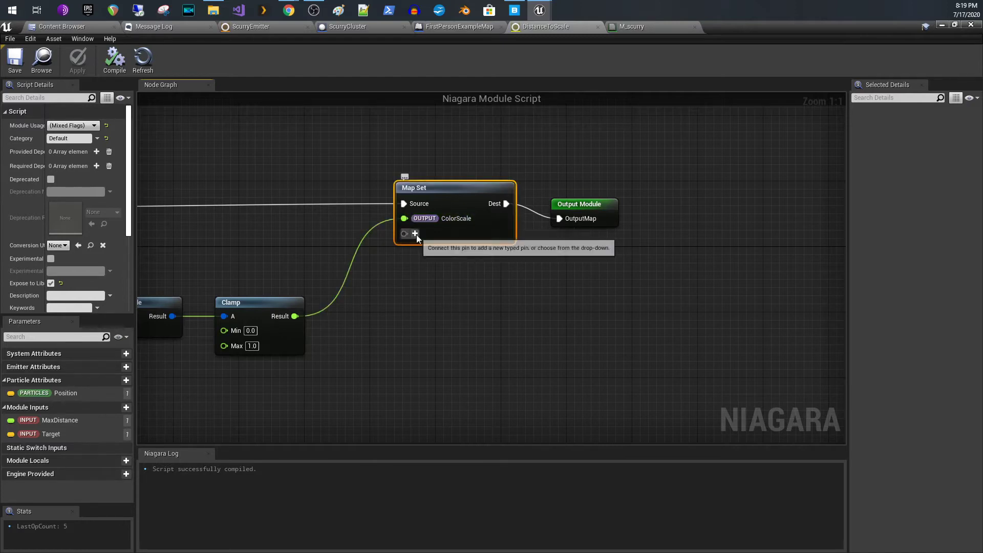
pyautogui.click(415, 234)
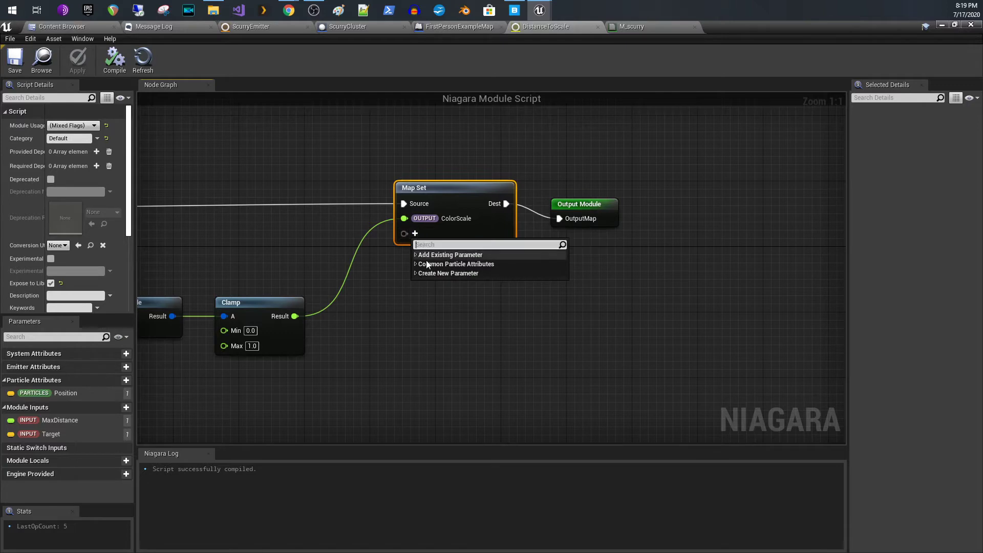
pyautogui.click(418, 273)
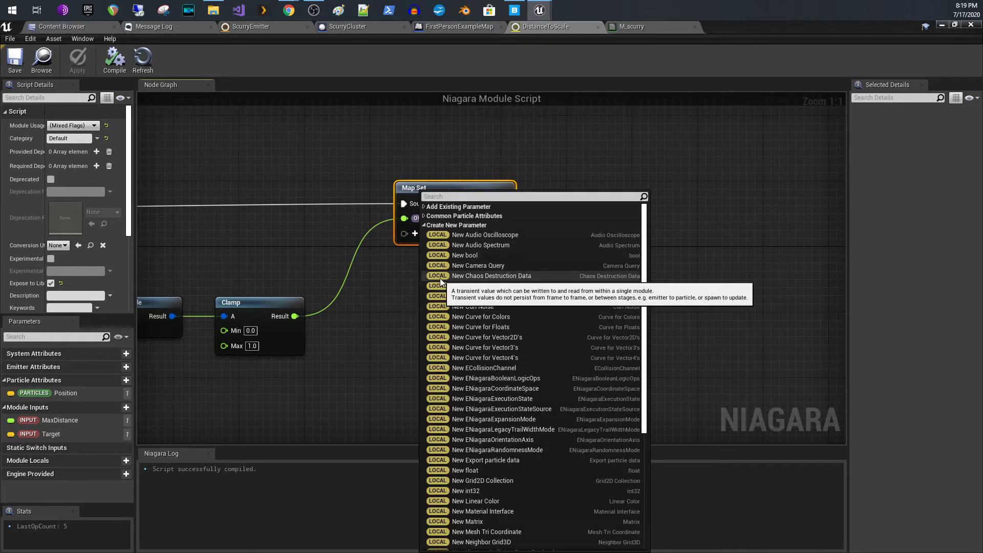
pyautogui.click(469, 256)
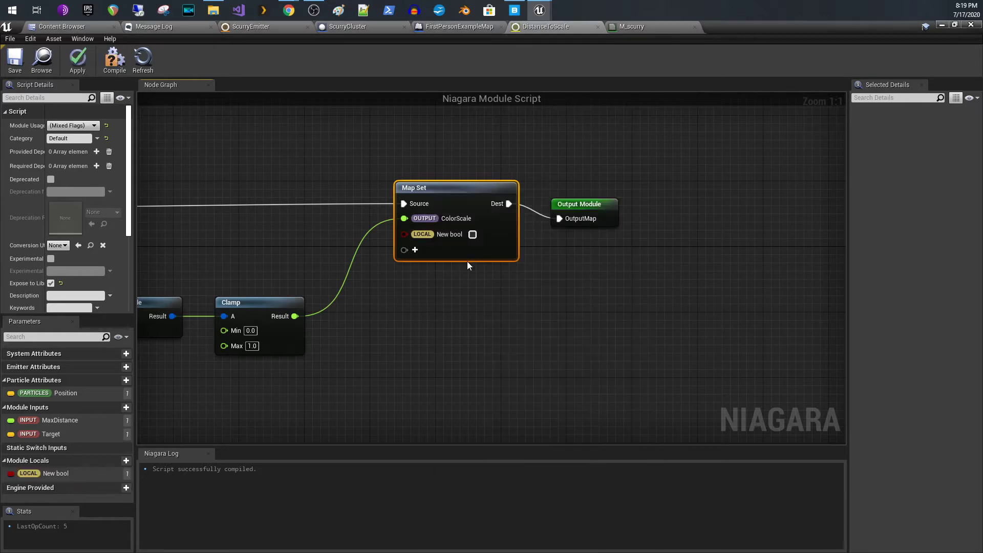
# - Remove the New bool pin so Map Set writes only ColorScale
pyautogui.rightClick(435, 232)
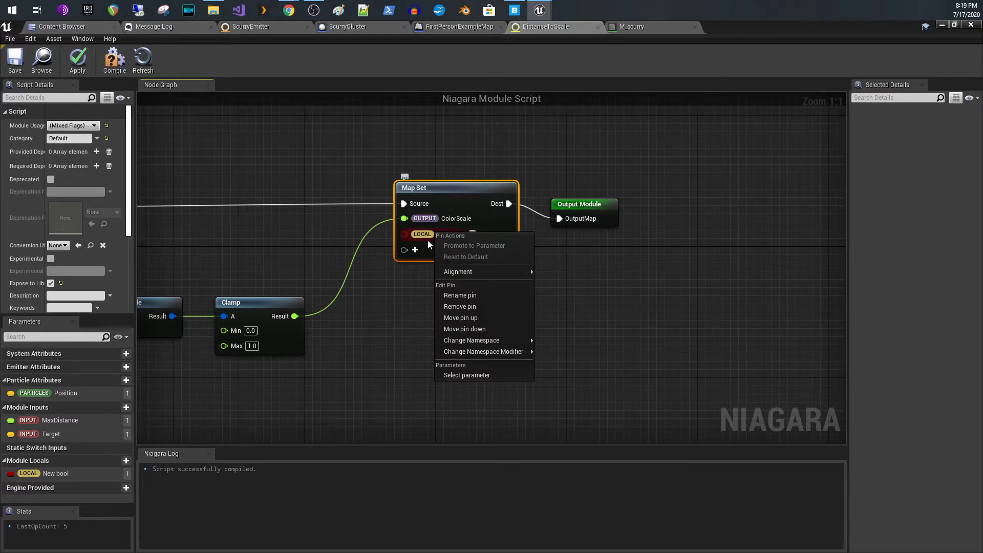
pyautogui.moveTo(506, 346)
pyautogui.click(426, 238)
pyautogui.rightClick(427, 238)
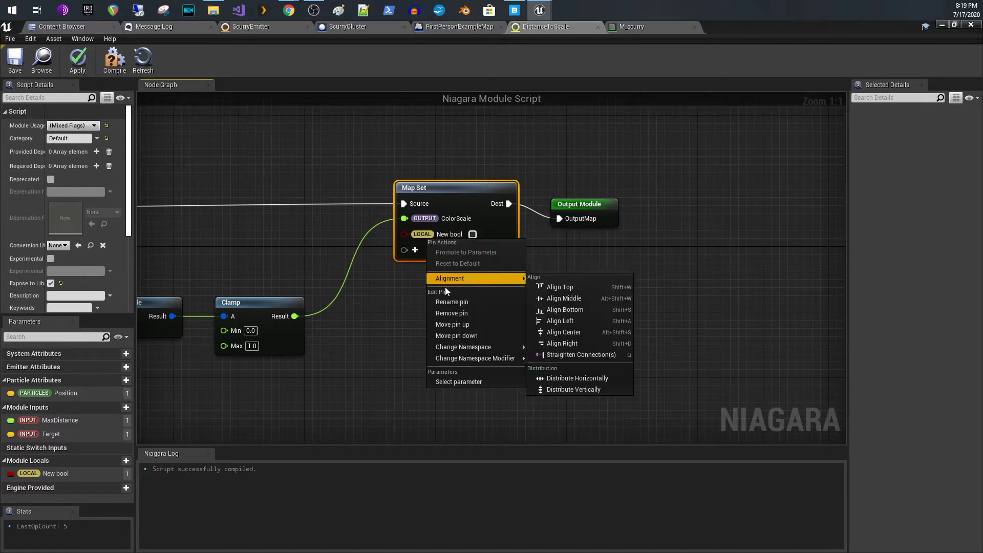
pyautogui.click(430, 236)
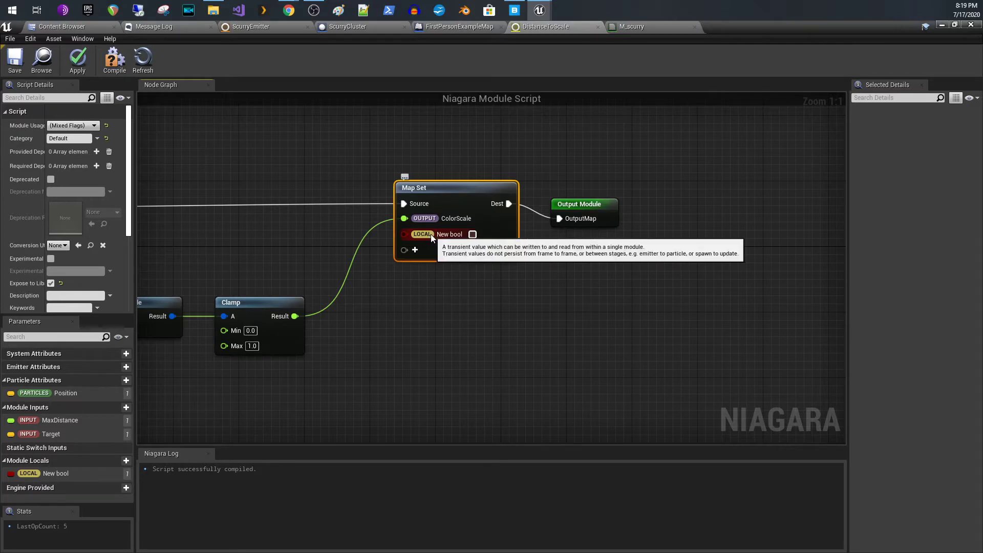
pyautogui.rightClick(431, 235)
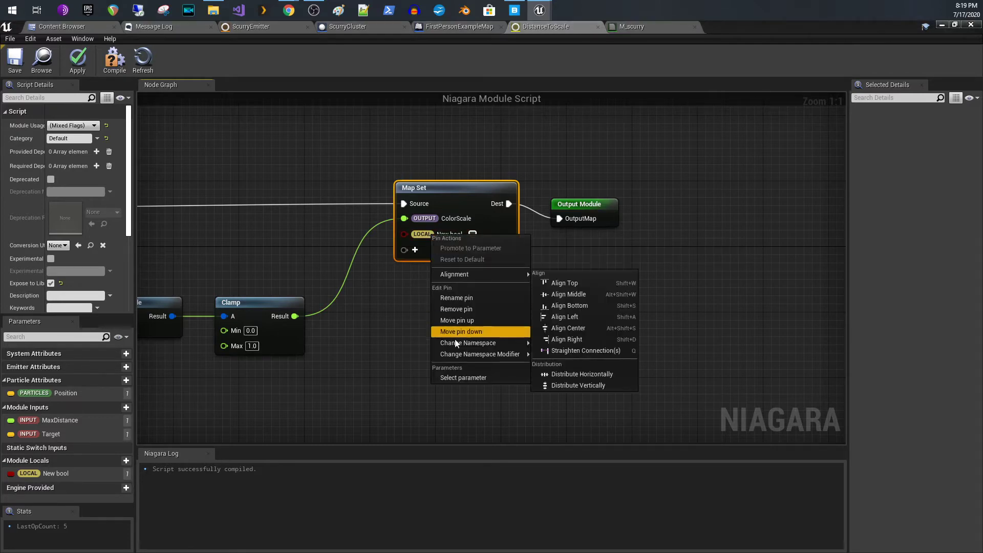
pyautogui.click(487, 309)
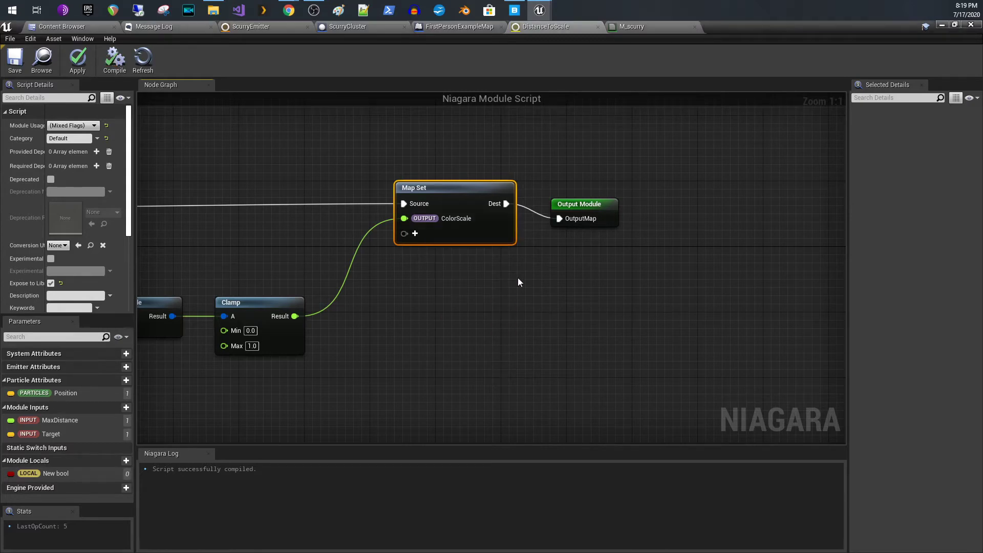
pyautogui.click(538, 260)
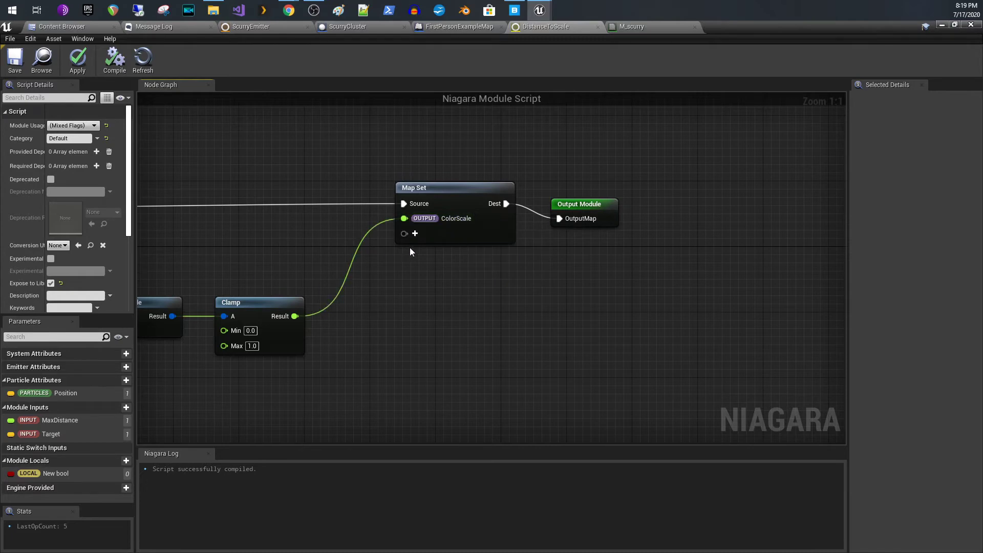
pyautogui.click(274, 32)
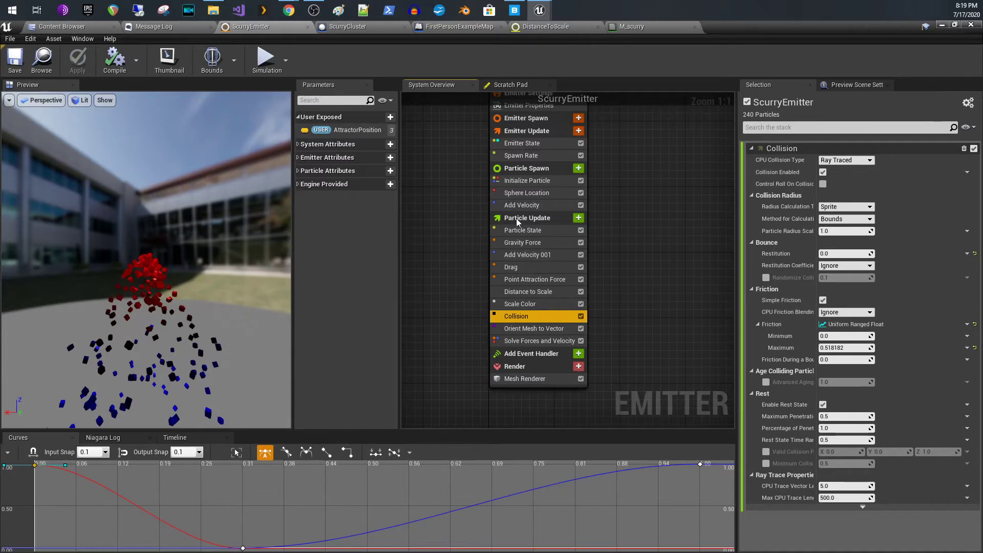
pyautogui.rightClick(512, 254)
pyautogui.click(449, 302)
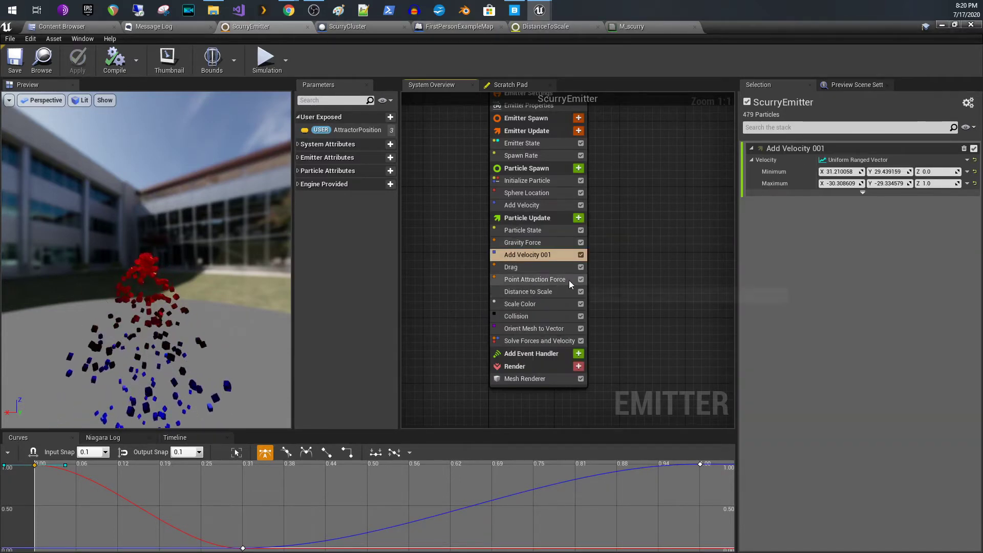
pyautogui.click(562, 295)
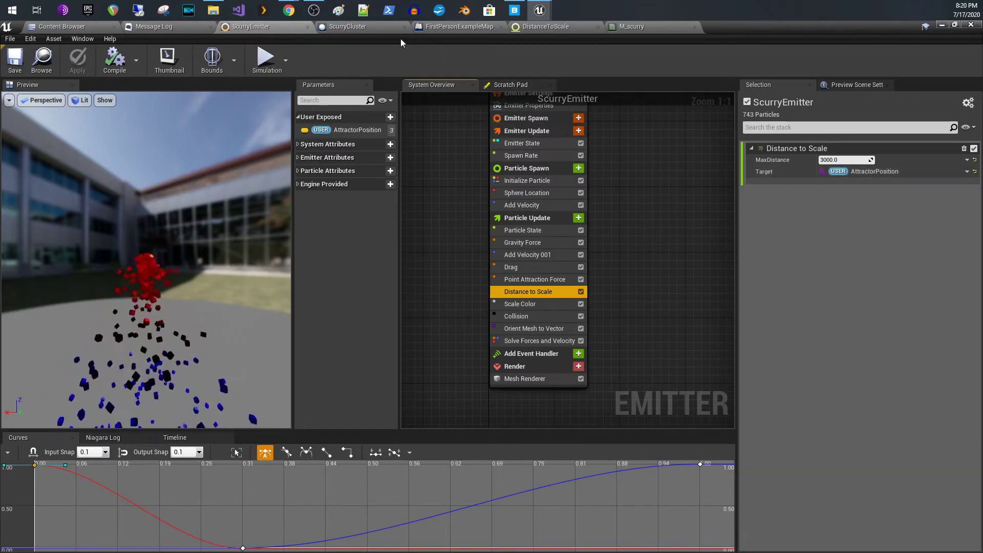
pyautogui.click(554, 27)
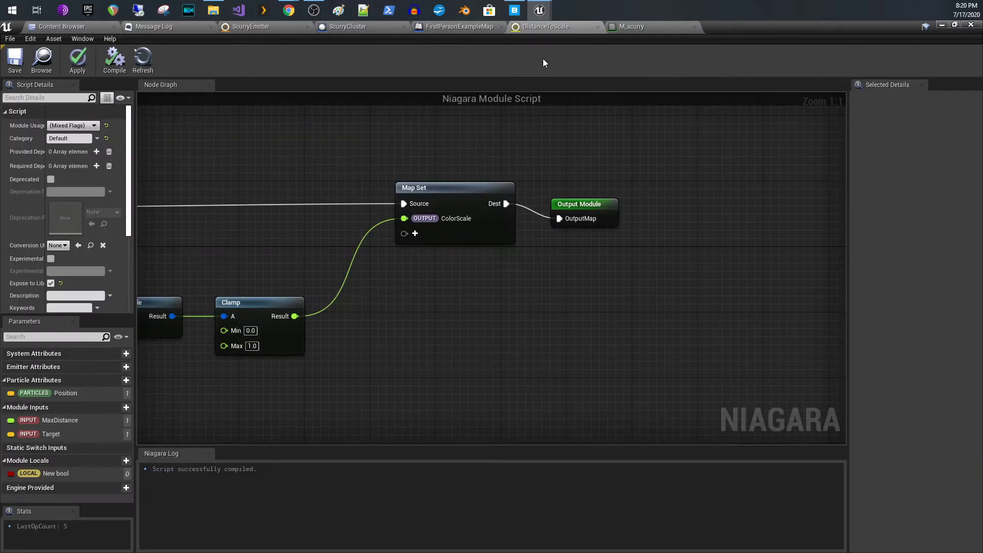
pyautogui.moveTo(348, 315); pyautogui.dragTo(820, 213, button='right')
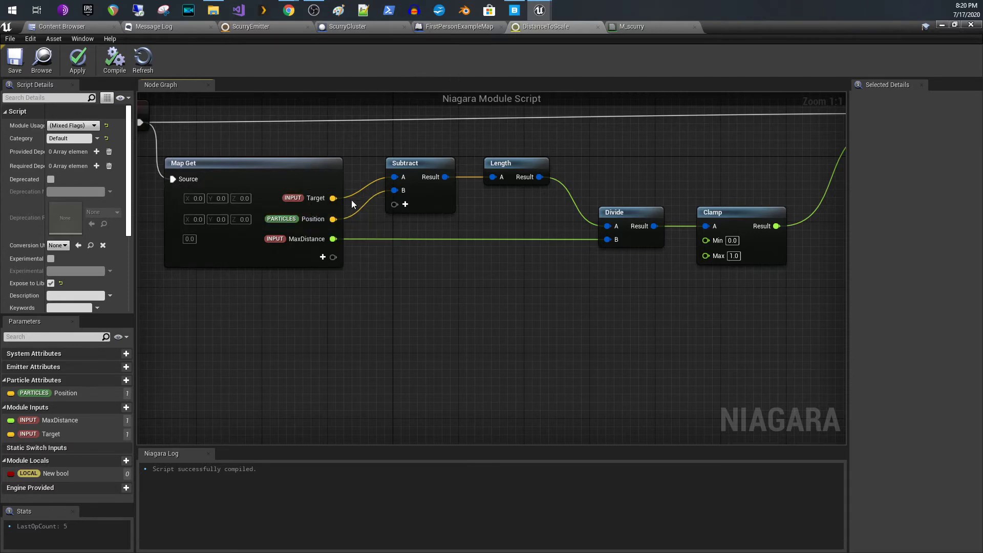
pyautogui.click(263, 30)
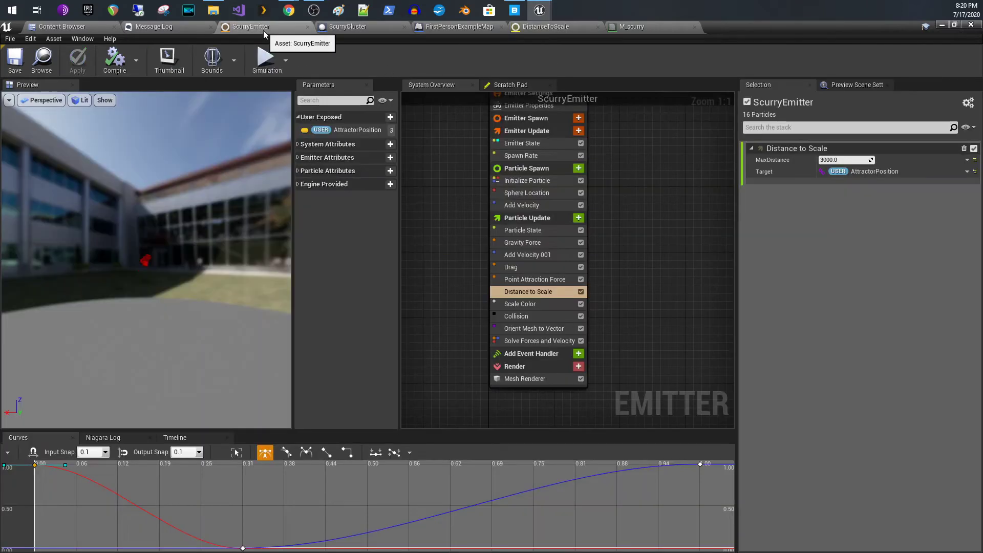
# - Link the Scale Color RGB curve index to the Output ColorScale parameter
pyautogui.click(553, 296)
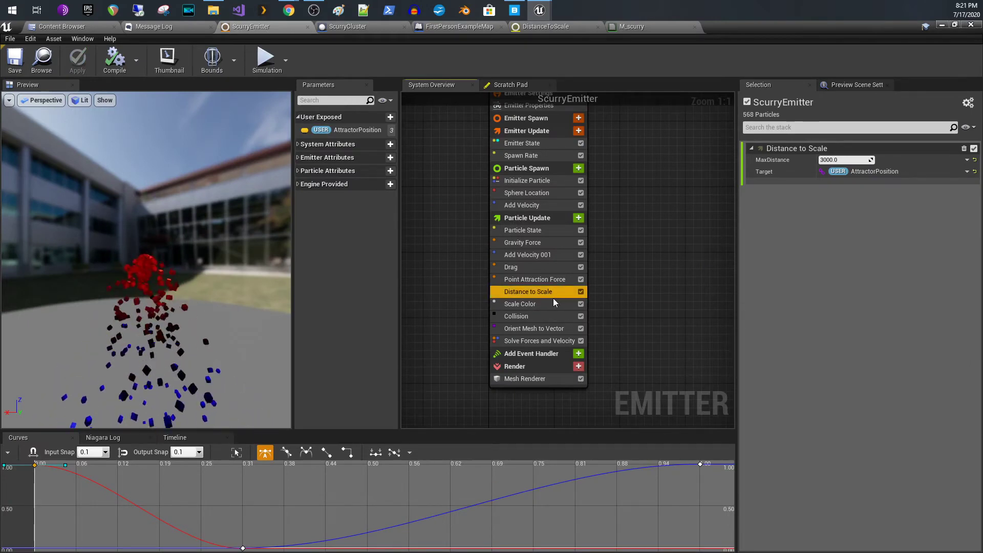
pyautogui.click(553, 300)
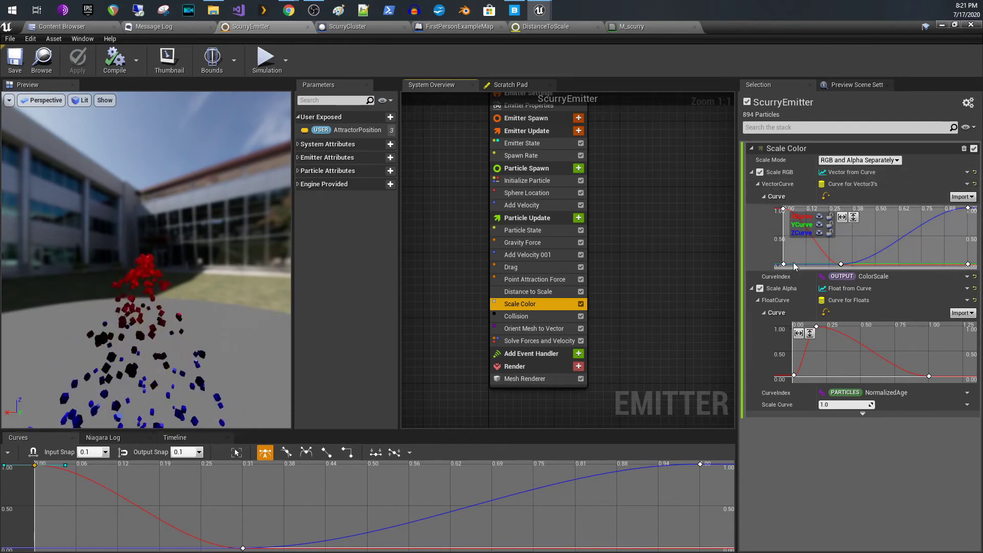
pyautogui.moveTo(837, 266)
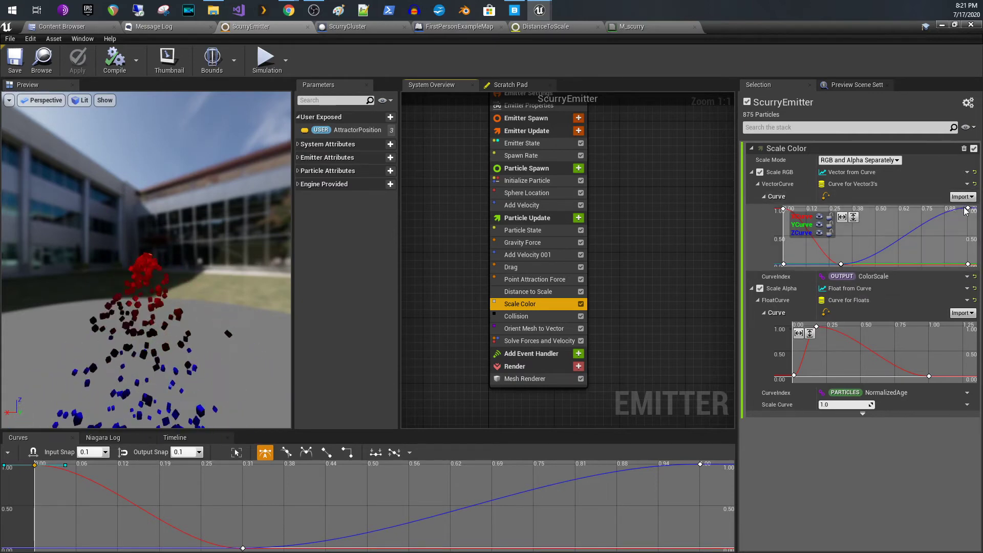
pyautogui.moveTo(966, 212)
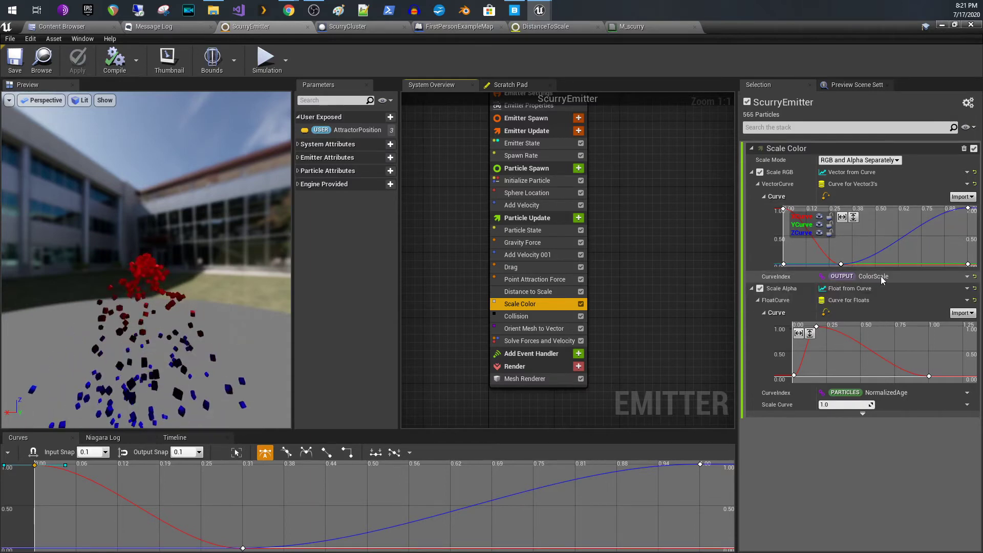
pyautogui.click(968, 277)
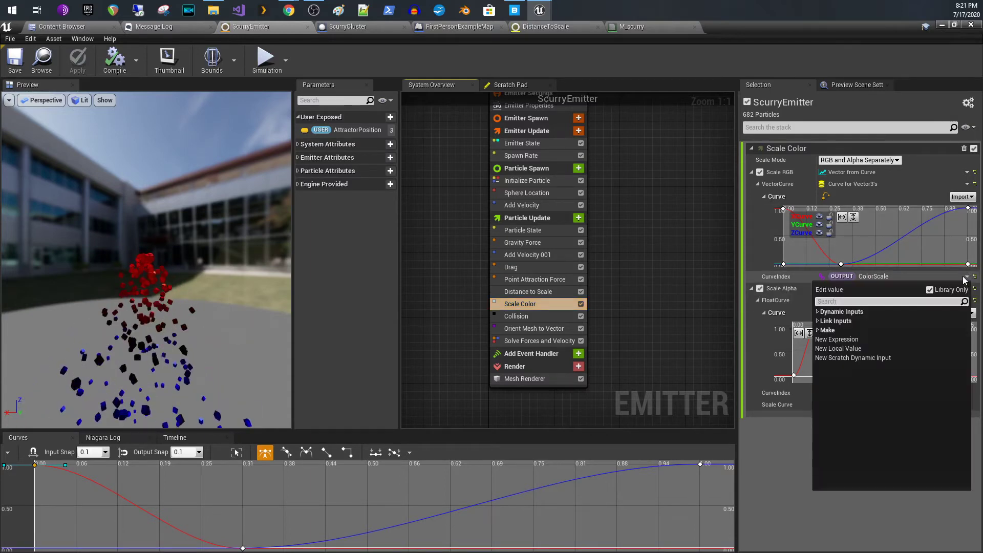
pyautogui.click(818, 321)
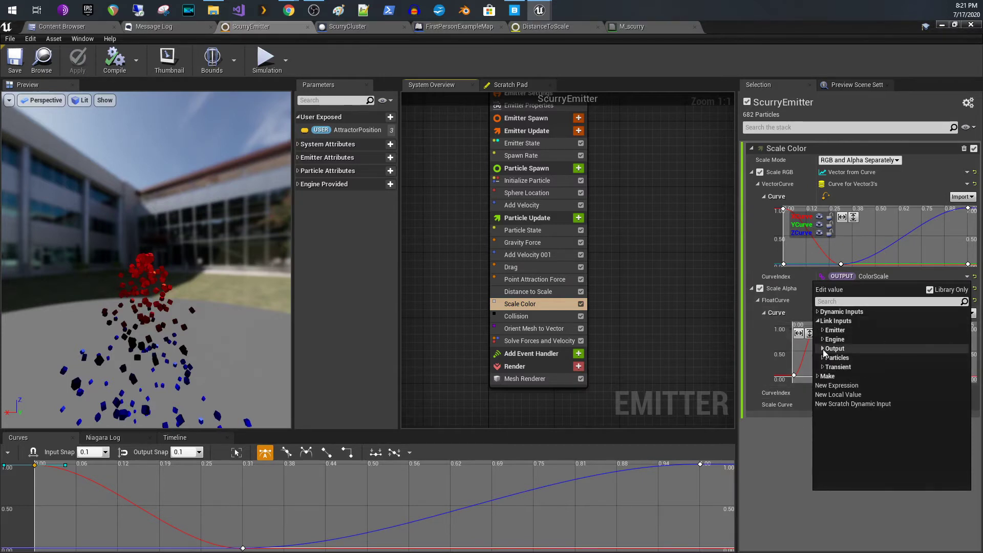
pyautogui.click(823, 348)
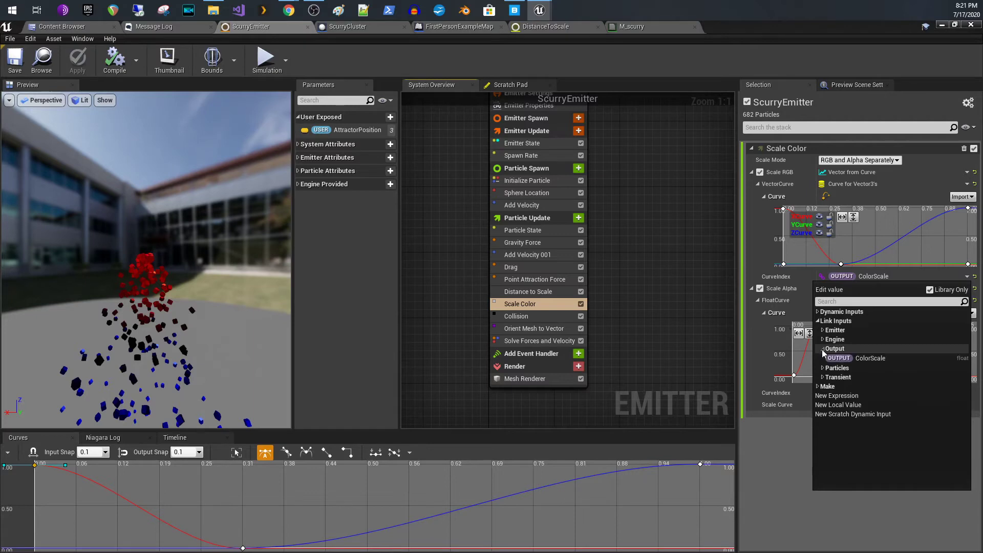
pyautogui.click(876, 358)
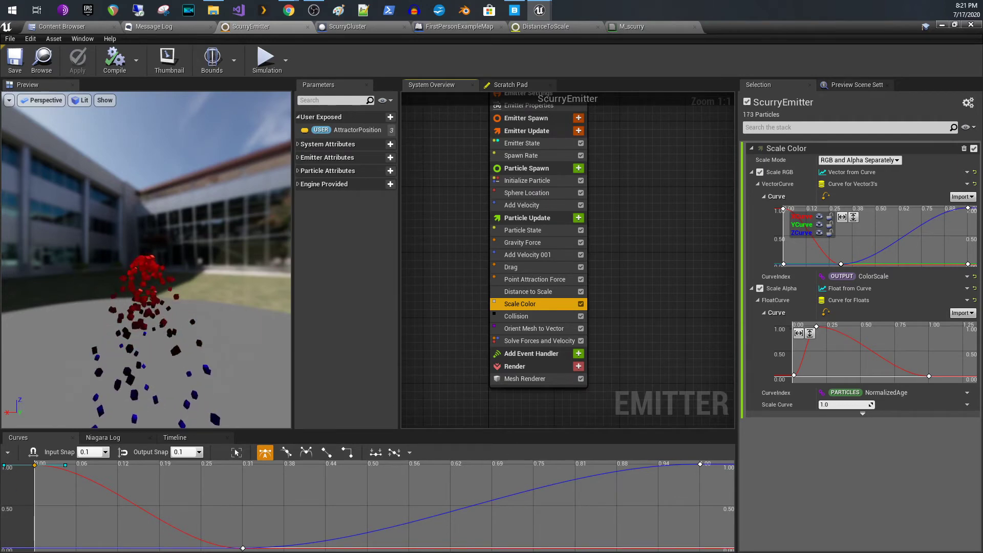
# - Inspect Collision, Orient Mesh to Vector and Mesh Renderer, showing the TM_Cube mesh and M_scurry material
pyautogui.click(543, 318)
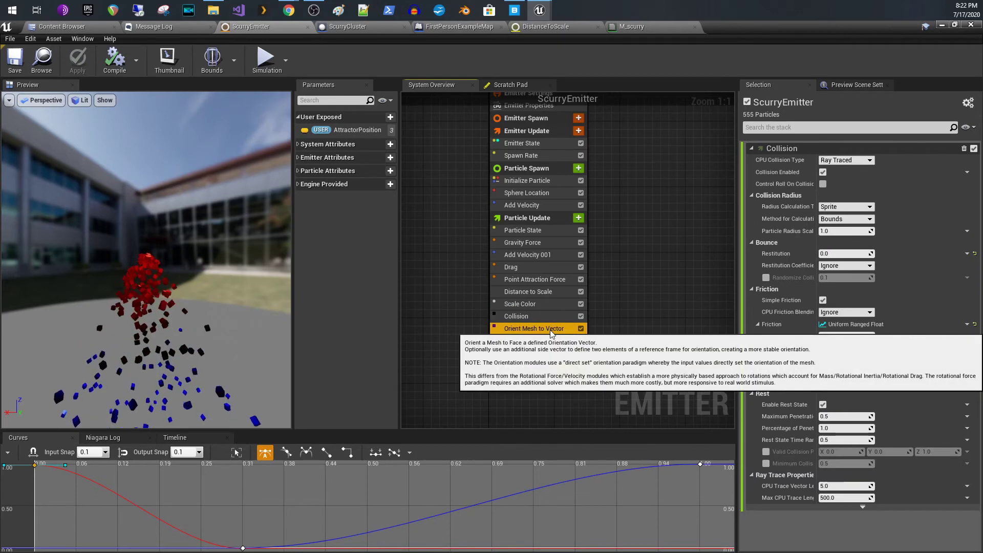
pyautogui.click(551, 328)
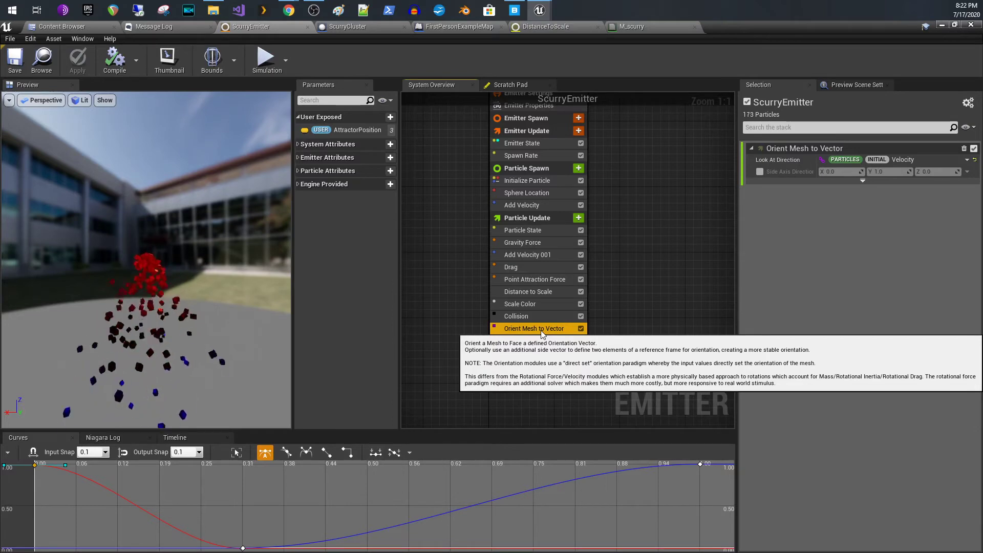
pyautogui.click(543, 377)
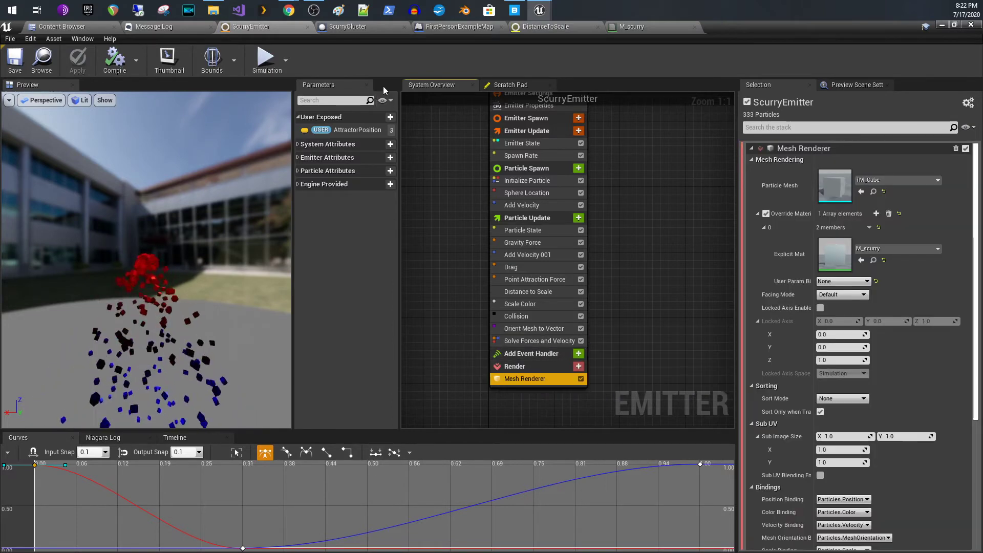
# - Review M_scurry's Particle Color node and ScurryEmitter's Scale Color curves, then show ScurryCluster's Event Graph
pyautogui.click(659, 29)
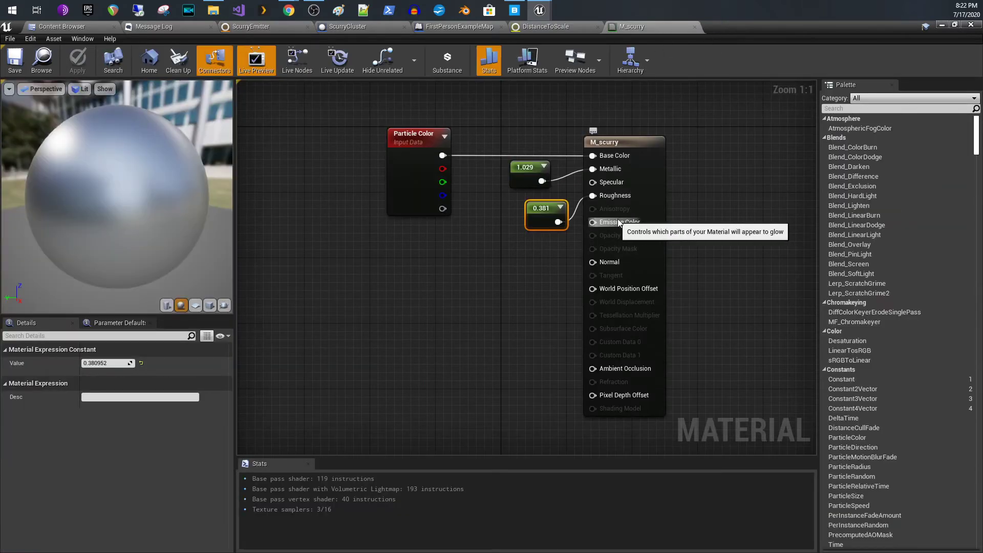
pyautogui.click(417, 174)
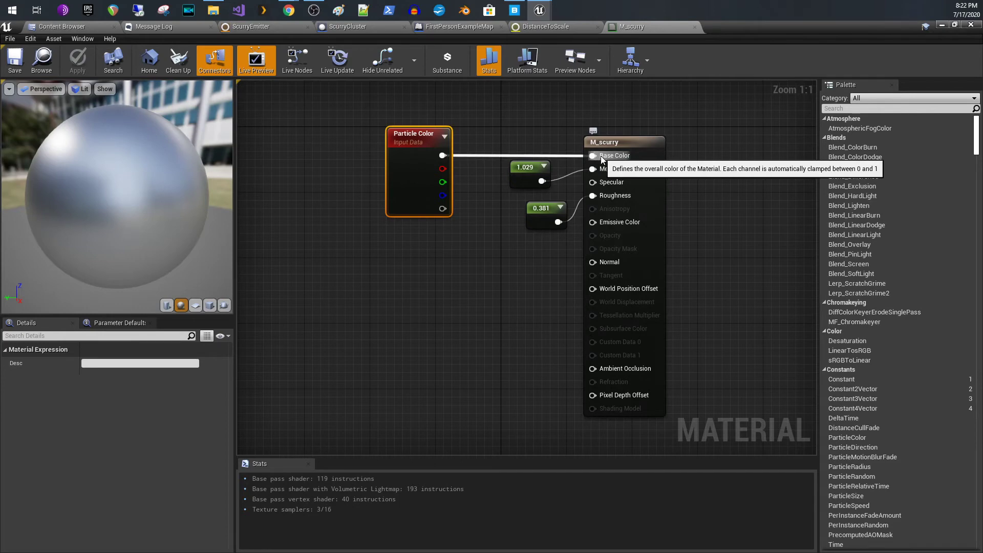
pyautogui.click(249, 26)
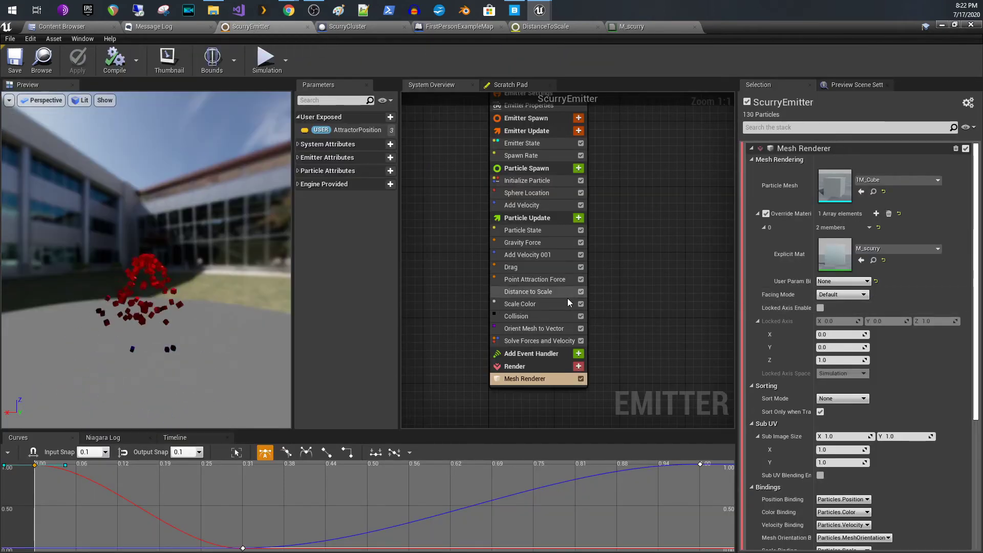
pyautogui.click(555, 305)
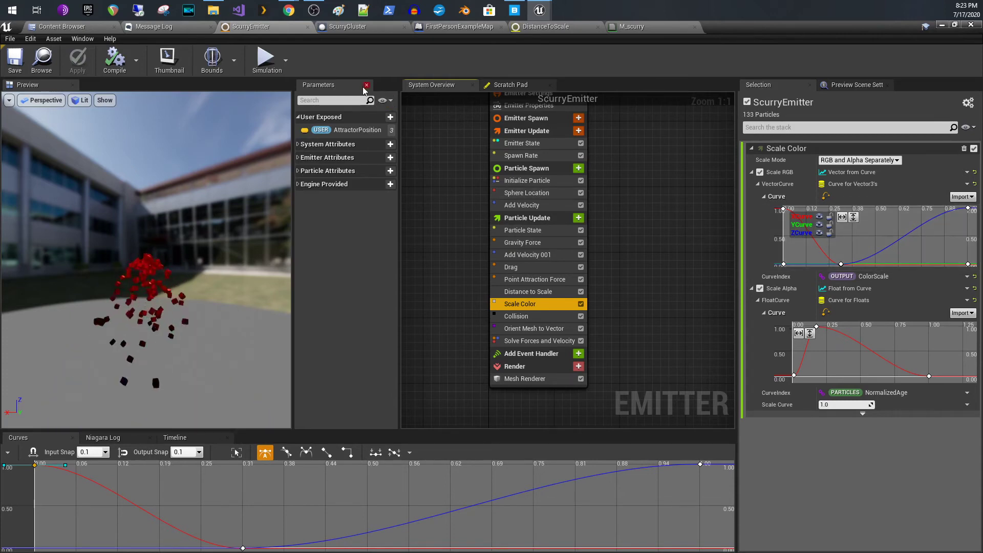
pyautogui.click(358, 28)
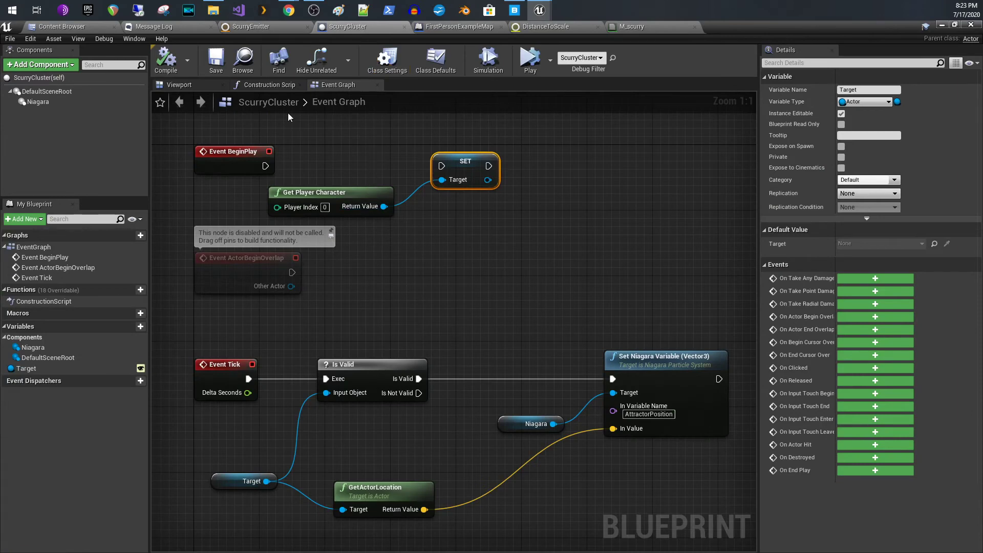
# - Preview ScurryCluster in its Viewport, inspect the Niagara component, and view the Event Tick logic
pyautogui.click(189, 87)
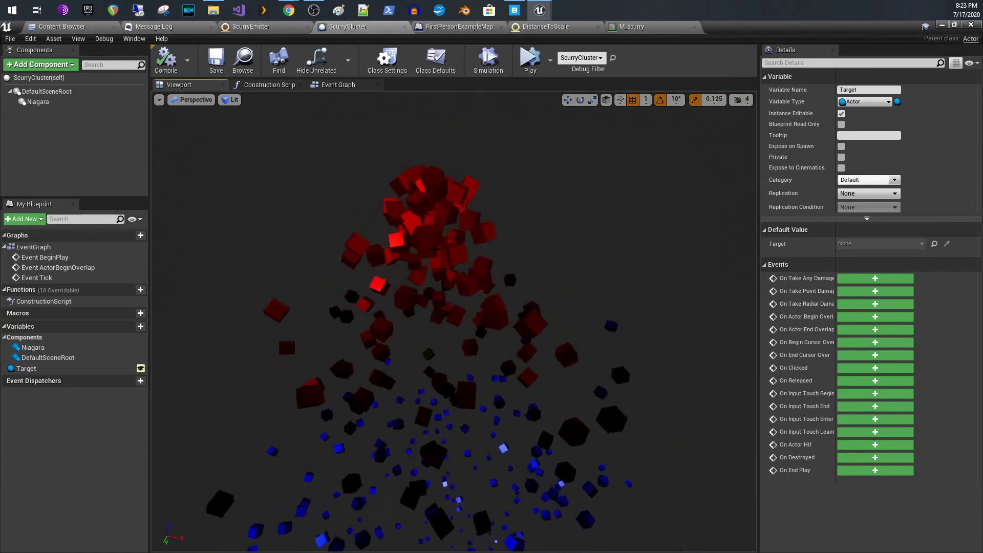
pyautogui.click(44, 105)
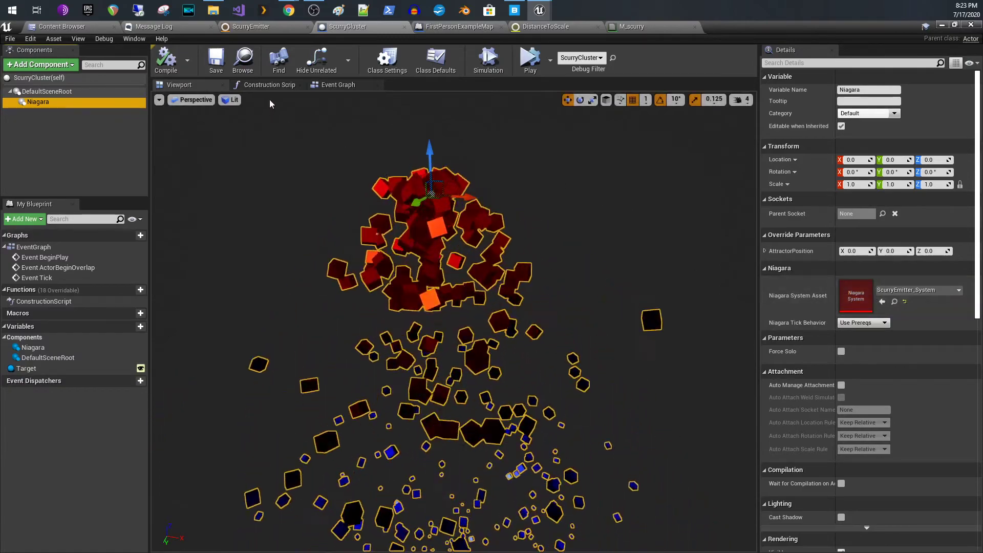
pyautogui.click(276, 85)
pyautogui.click(337, 86)
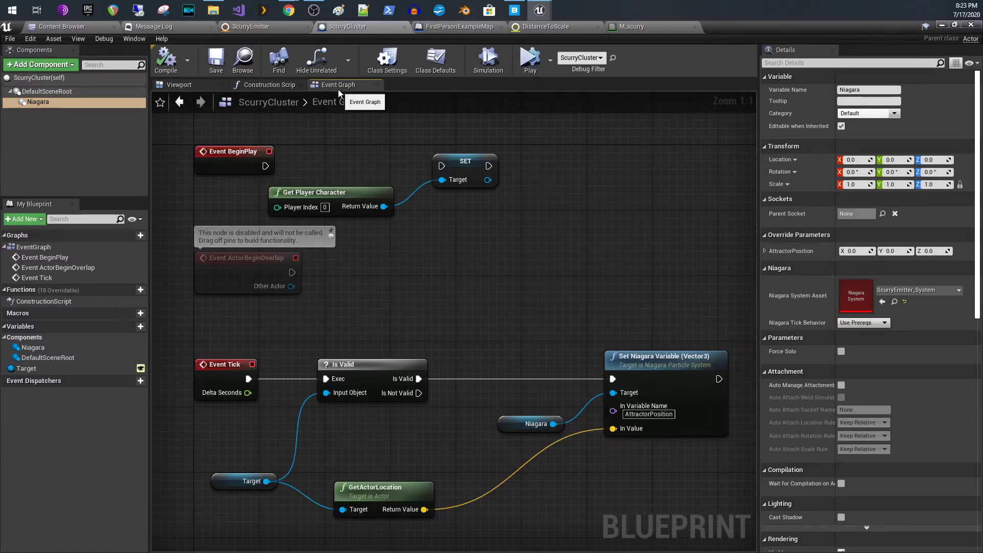
pyautogui.moveTo(467, 301); pyautogui.dragTo(519, 201, button='right')
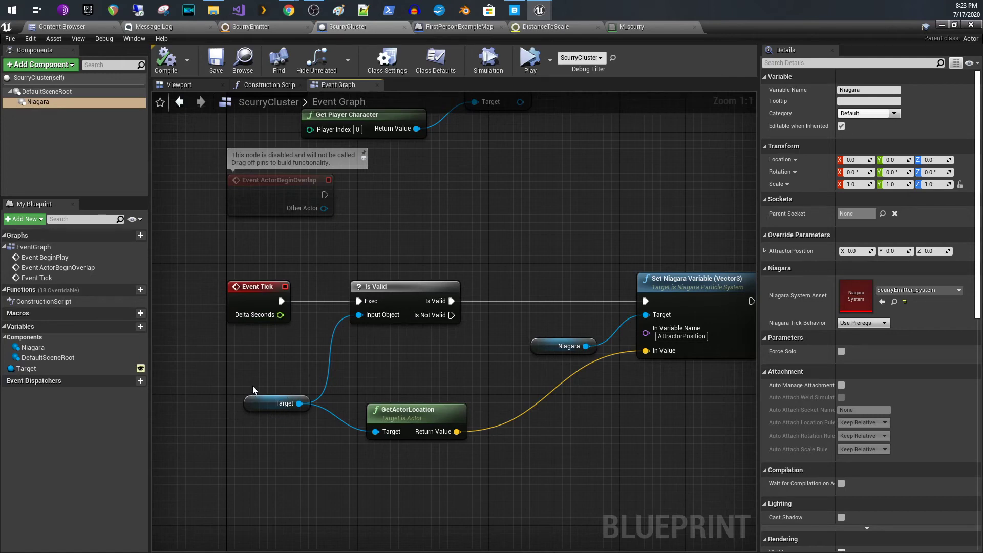
# - Check the Target variable's type and settings, then return to the level editor
pyautogui.click(276, 403)
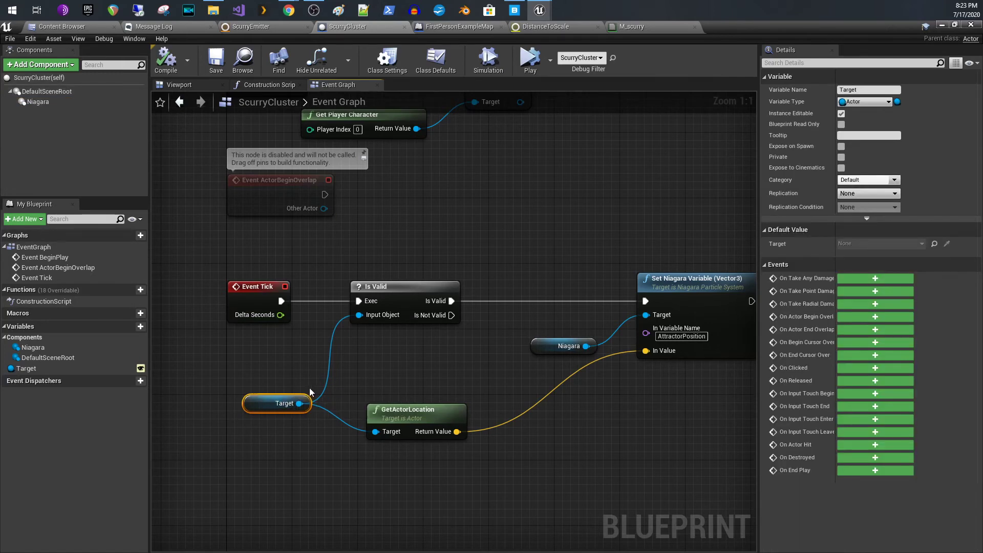
pyautogui.click(117, 369)
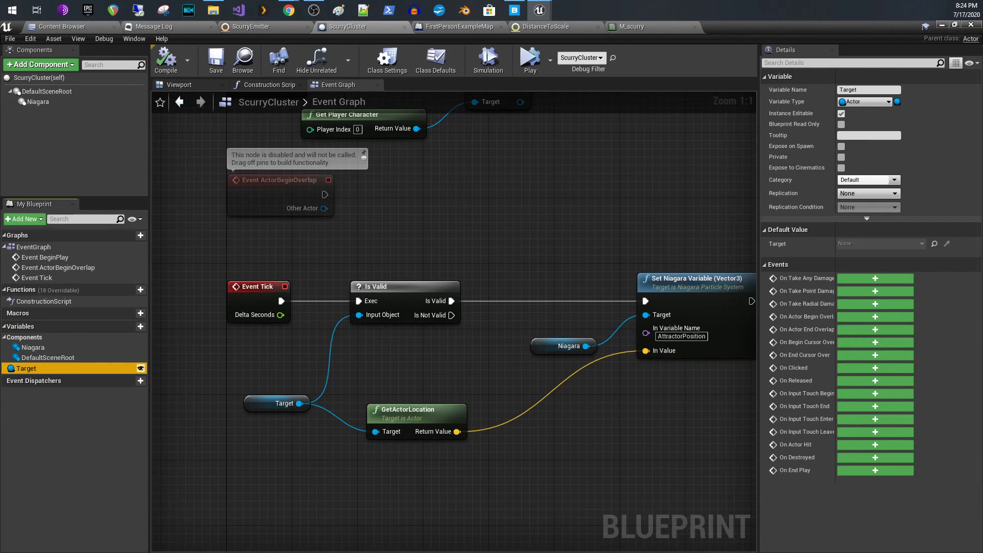
pyautogui.hotkey('alt', 'Tab')
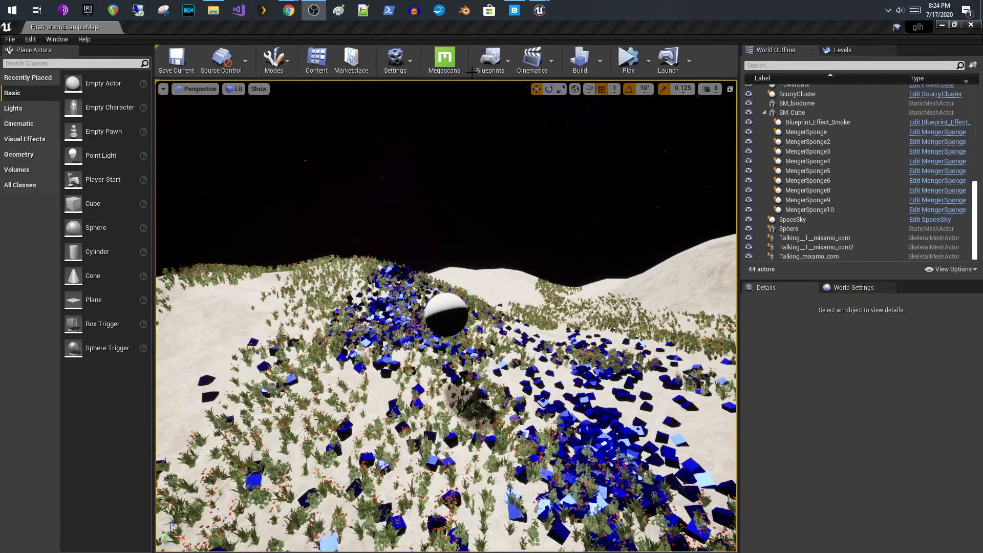
# - Start simulating the level so the cubes burst across the hill
pyautogui.click(629, 60)
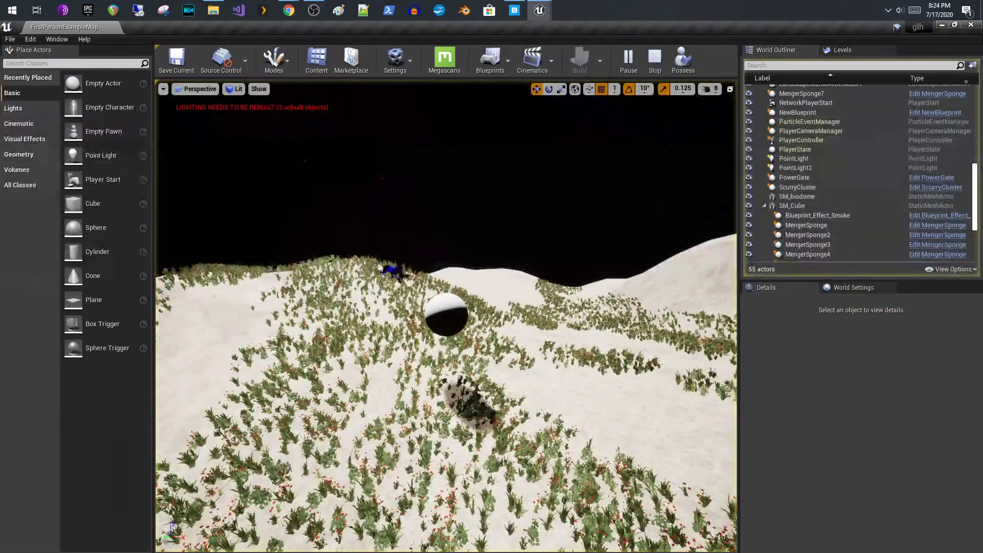
pyautogui.scroll(5, 446, 315)
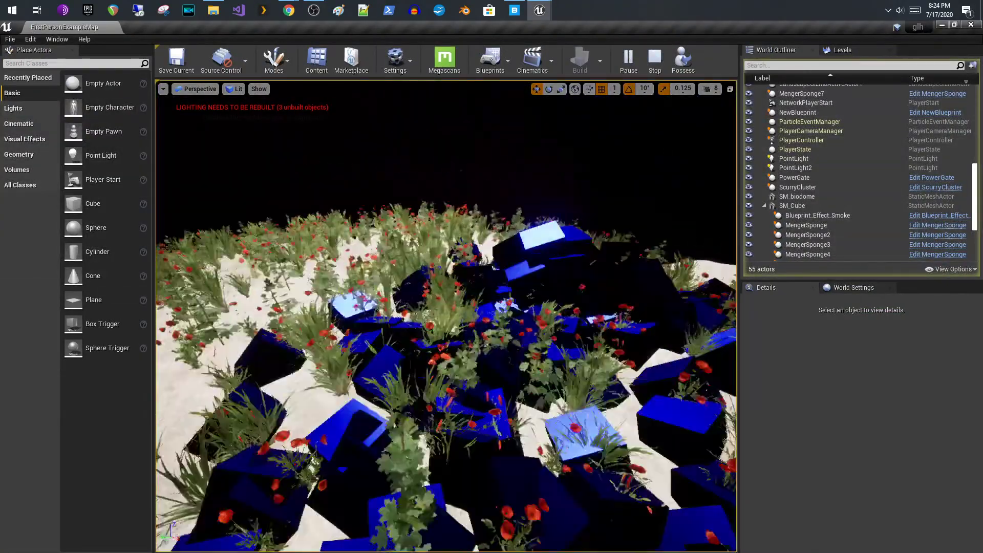
pyautogui.scroll(-6, 446, 315)
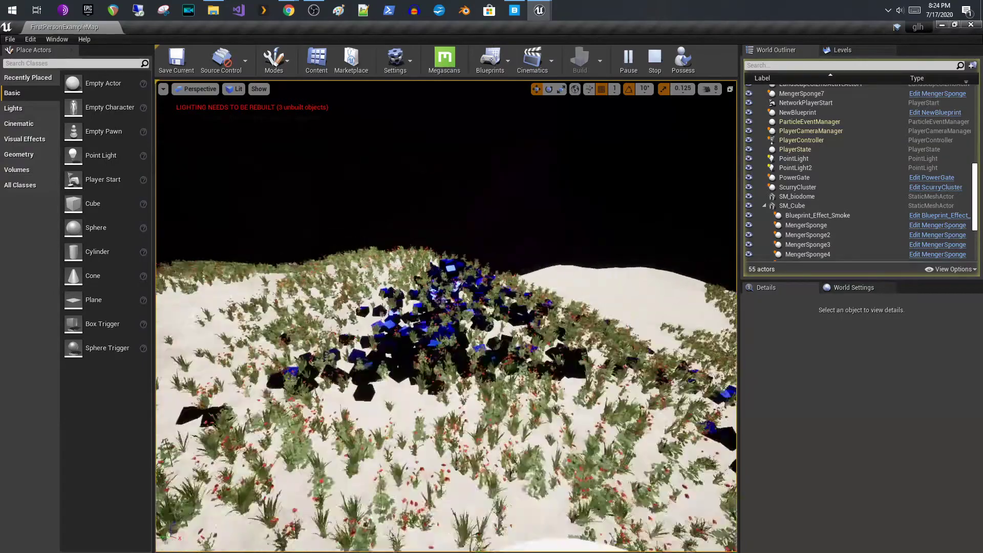
pyautogui.scroll(-3, 576, 334)
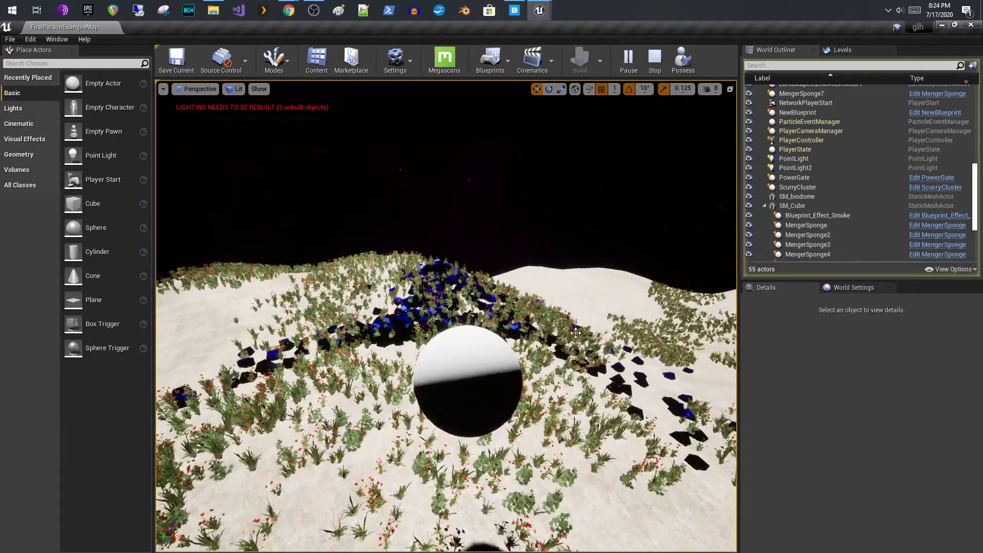
# - Move the sphere up-right into the cube ridge to scatter nearby cubes
pyautogui.moveTo(576, 334)
pyautogui.mouseDown(button='right')
pyautogui.moveTo(565, 375)
pyautogui.moveTo(561, 328)
pyautogui.mouseUp(button='right')
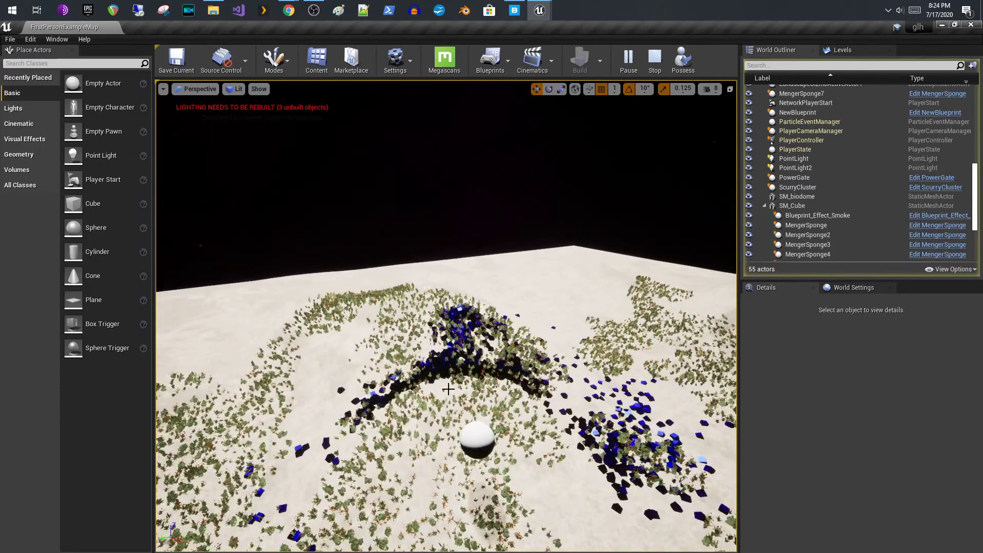
pyautogui.moveTo(451, 442); pyautogui.dragTo(445, 441, button='right')
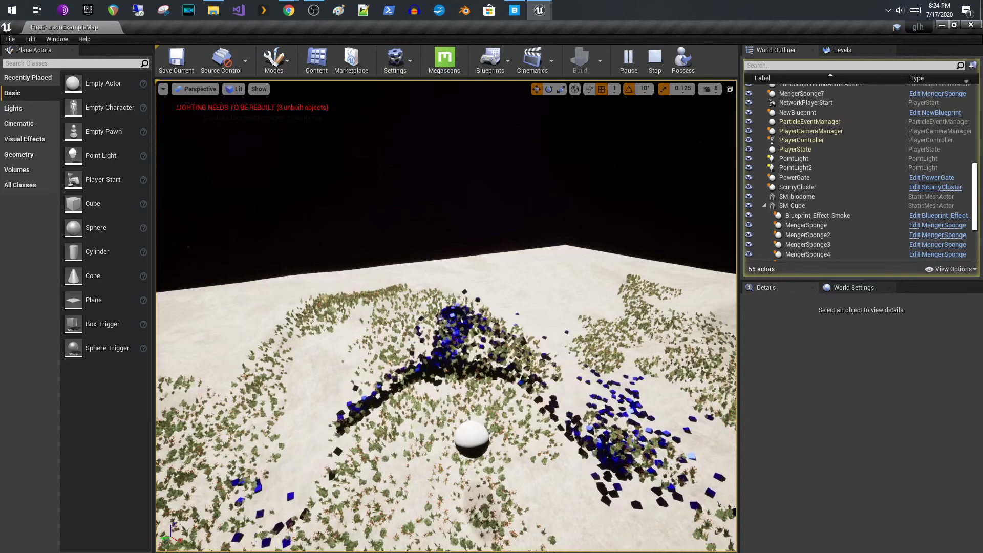
pyautogui.click(468, 439)
pyautogui.moveTo(445, 450); pyautogui.dragTo(467, 438)
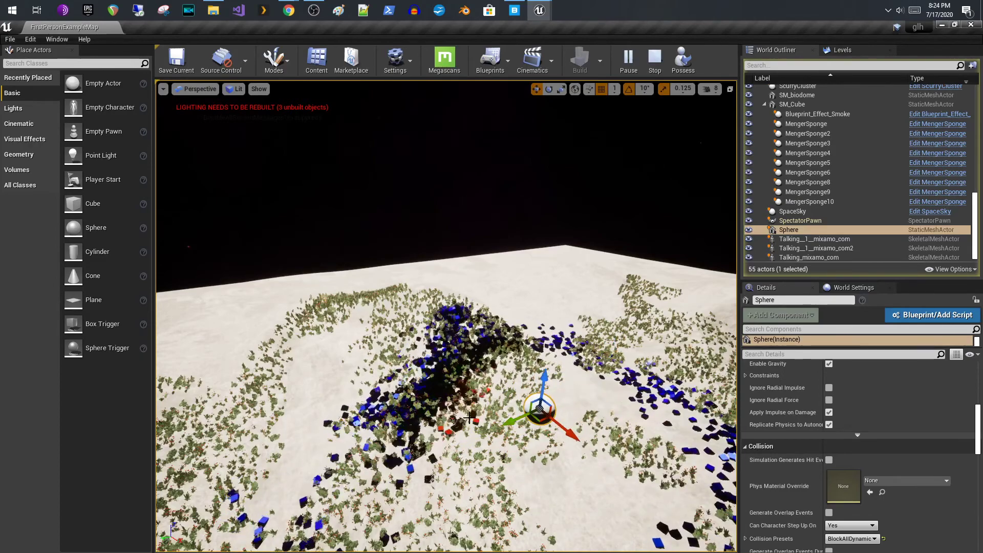
# - Drag the sphere down-left and down the slope, watching nearby cubes turn red and flee
pyautogui.scroll(-5, 469, 418)
pyautogui.scroll(5, 469, 417)
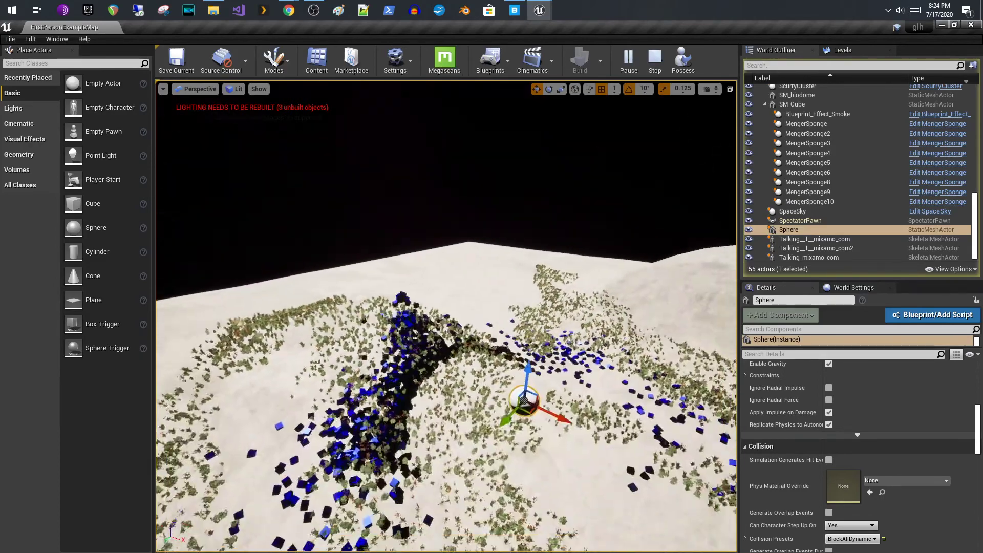
pyautogui.scroll(-5, 472, 391)
pyautogui.scroll(5, 477, 384)
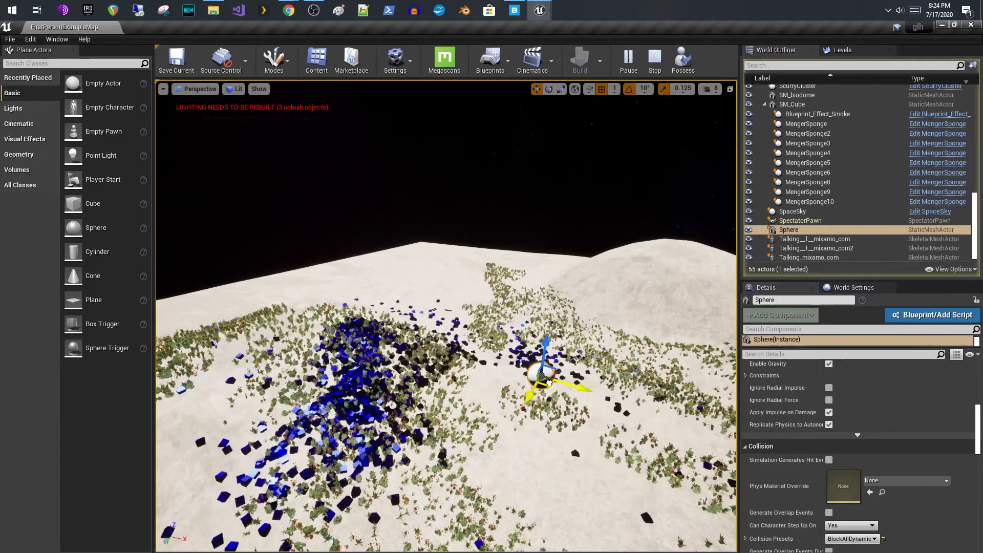
pyautogui.moveTo(447, 420); pyautogui.dragTo(413, 444)
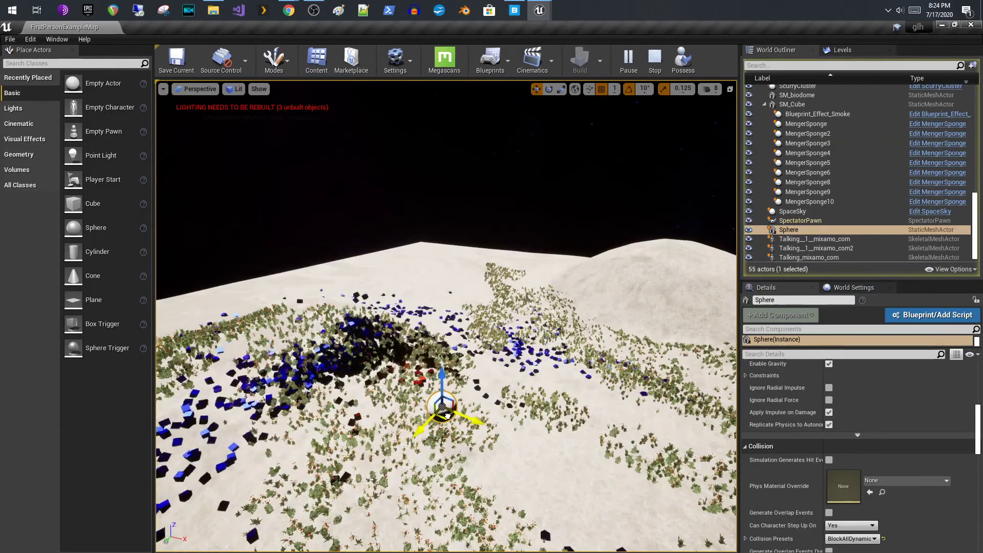
pyautogui.moveTo(429, 462); pyautogui.dragTo(429, 461, button='right')
pyautogui.moveTo(540, 389); pyautogui.dragTo(539, 389, button='right')
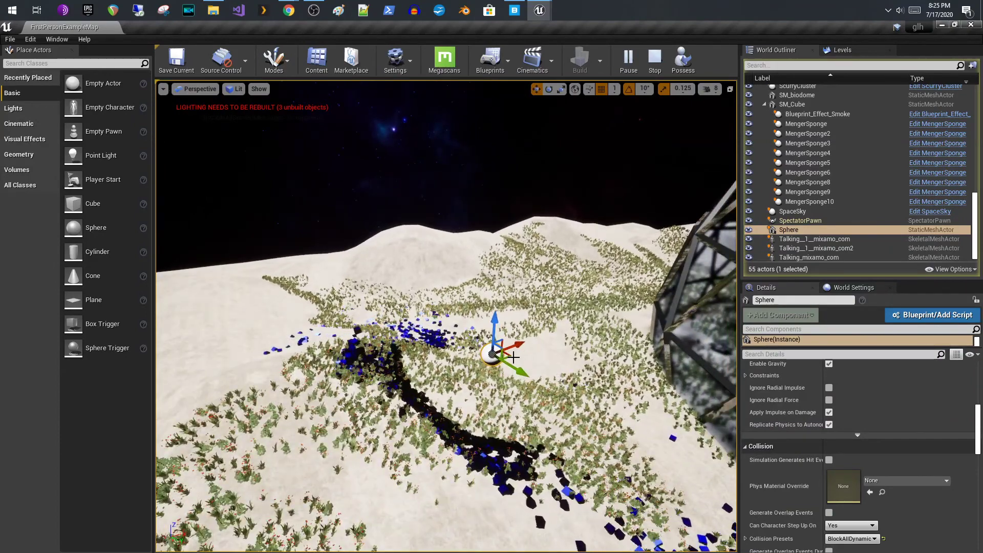
pyautogui.moveTo(514, 347); pyautogui.dragTo(515, 396)
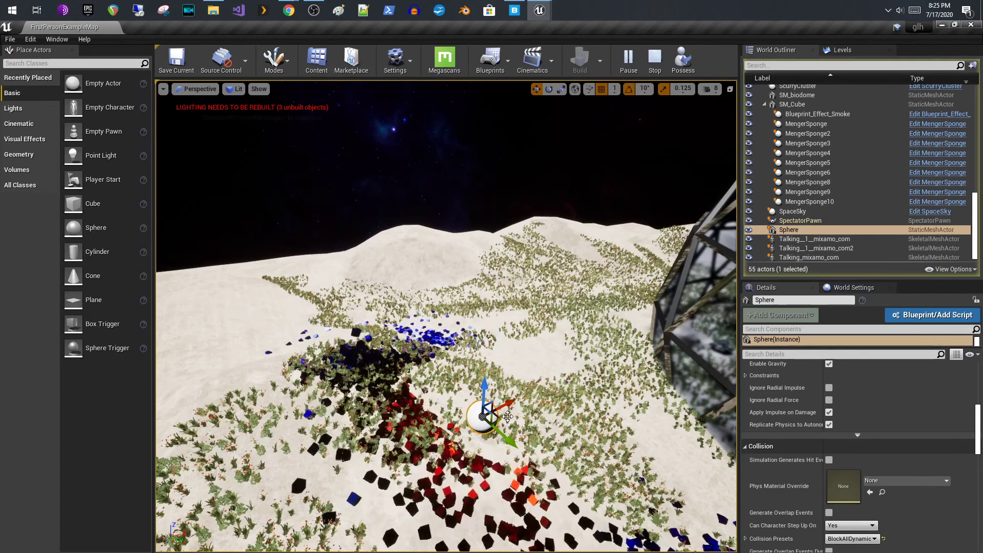